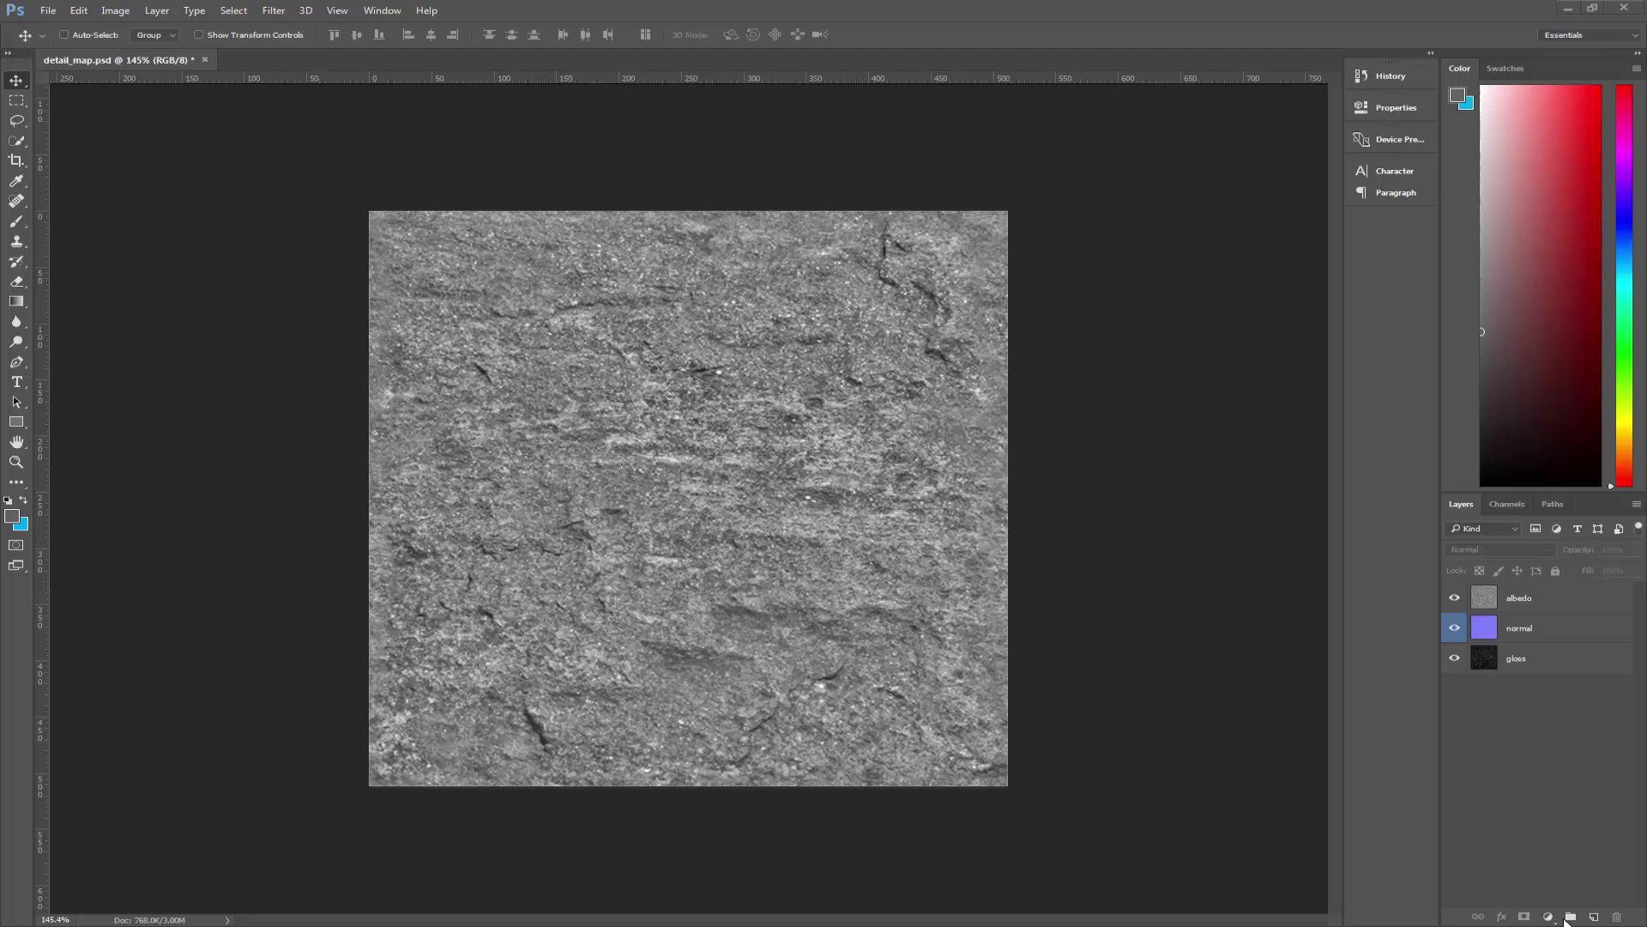
# Add a new empty layer and name it 'detail'
pyautogui.hotkey('ctrl', 'a')
pyautogui.click(1594, 917)
pyautogui.doubleClick(1518, 598)
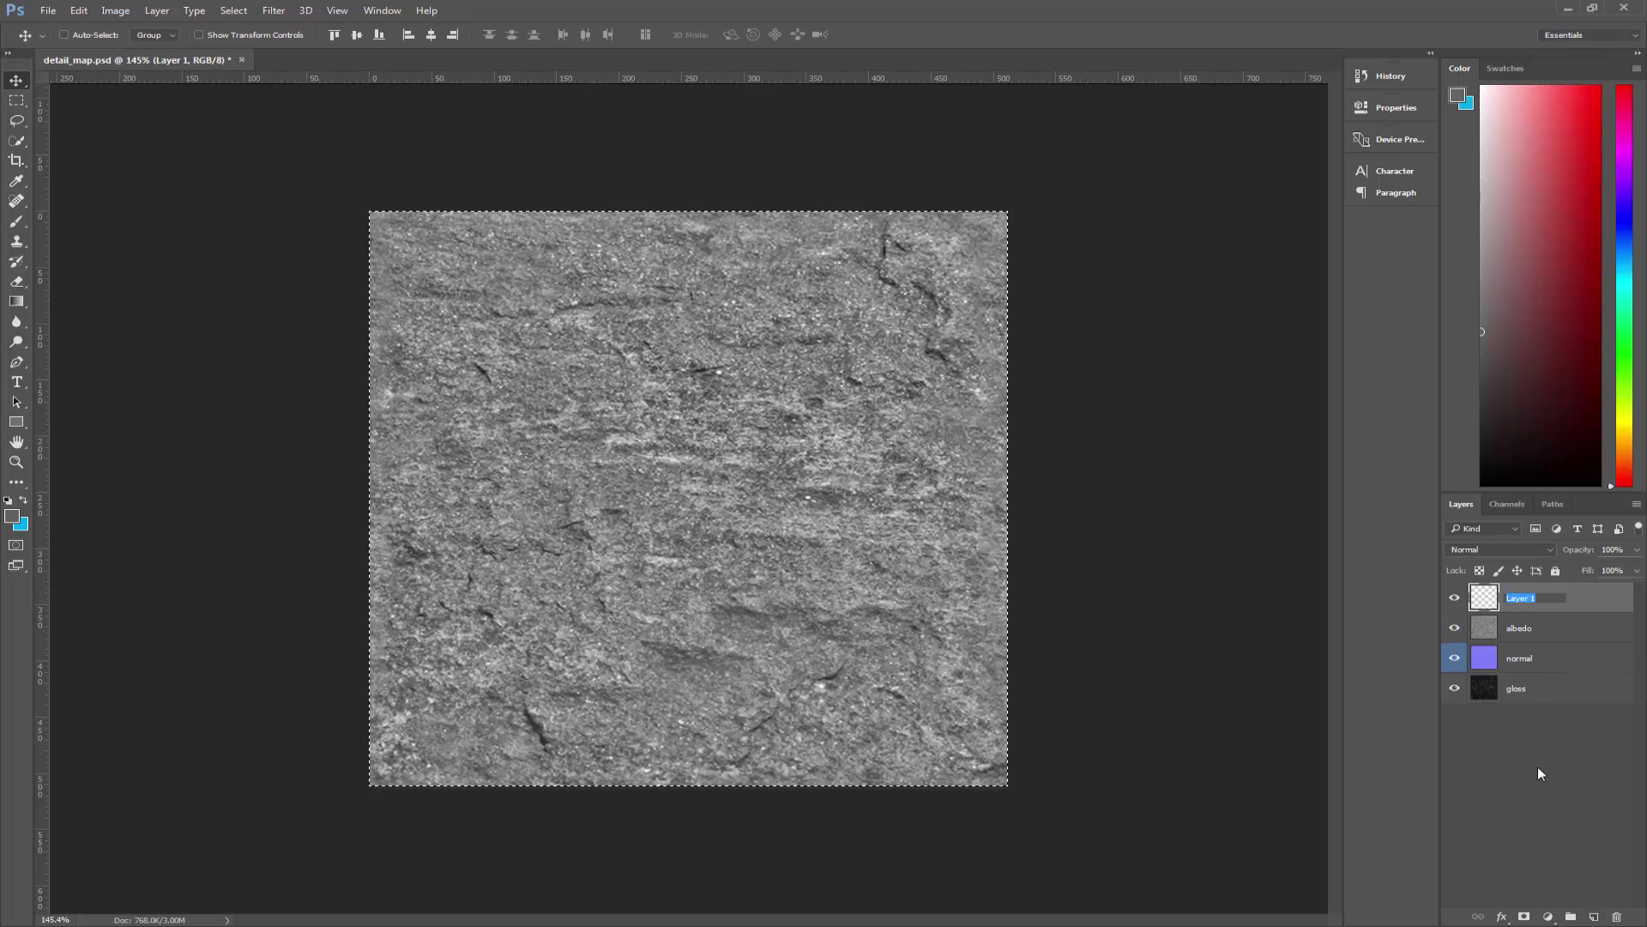
pyautogui.write('detail')
pyautogui.press('Return')
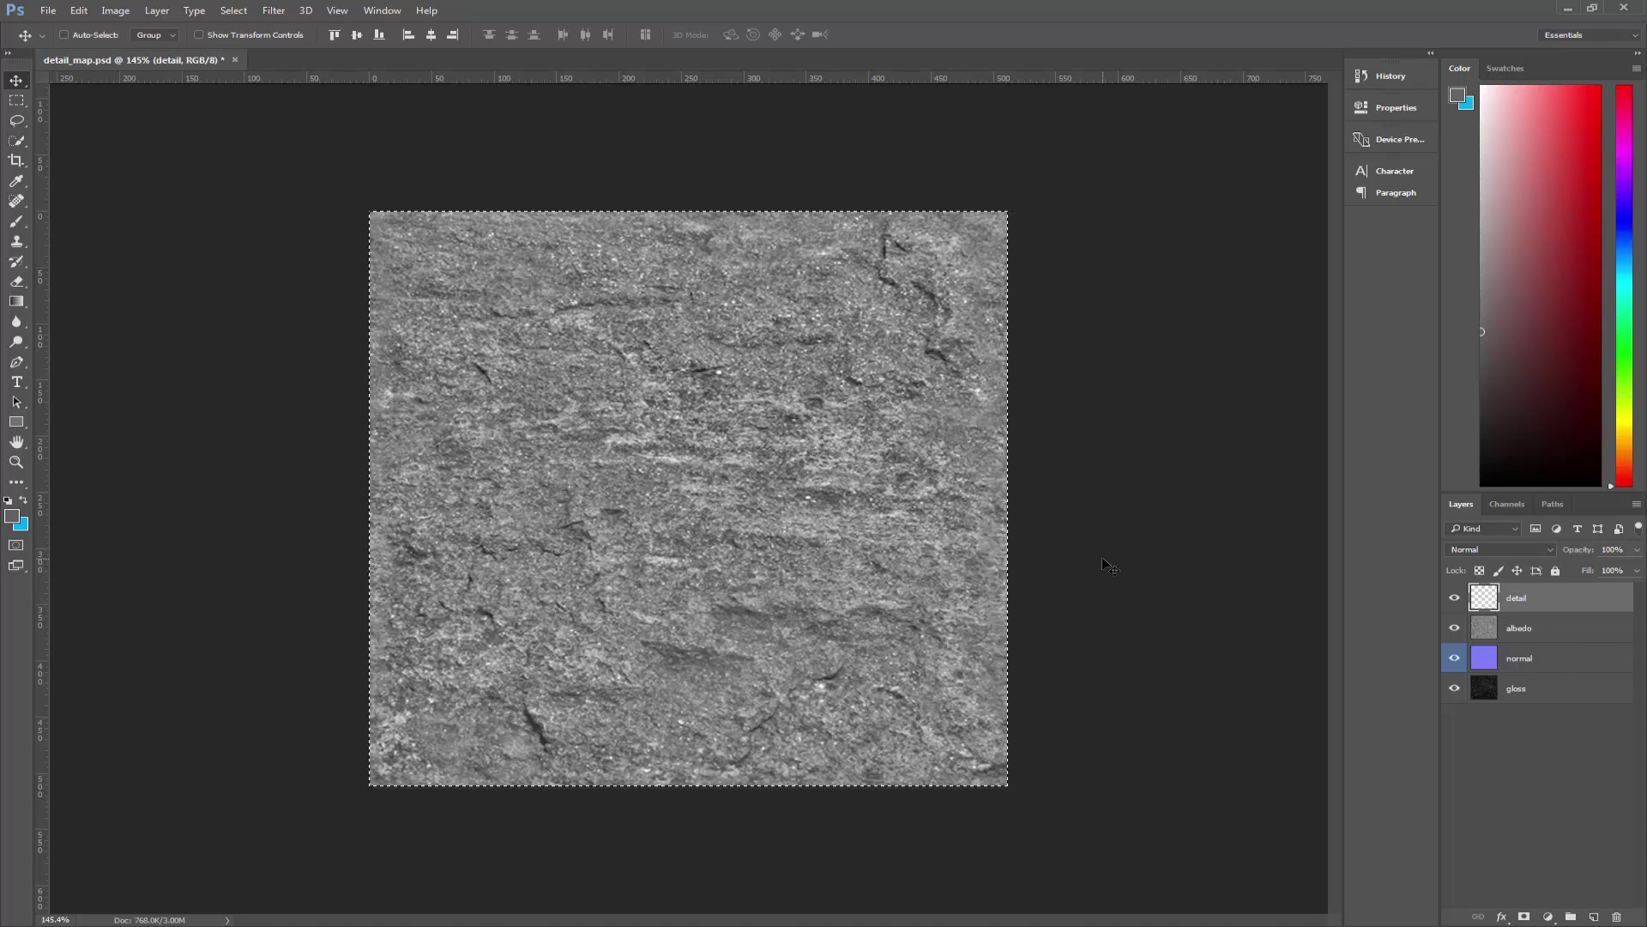
# Deselect and fill the detail layer with solid white
pyautogui.hotkey('ctrl', 'd')
pyautogui.press('i')
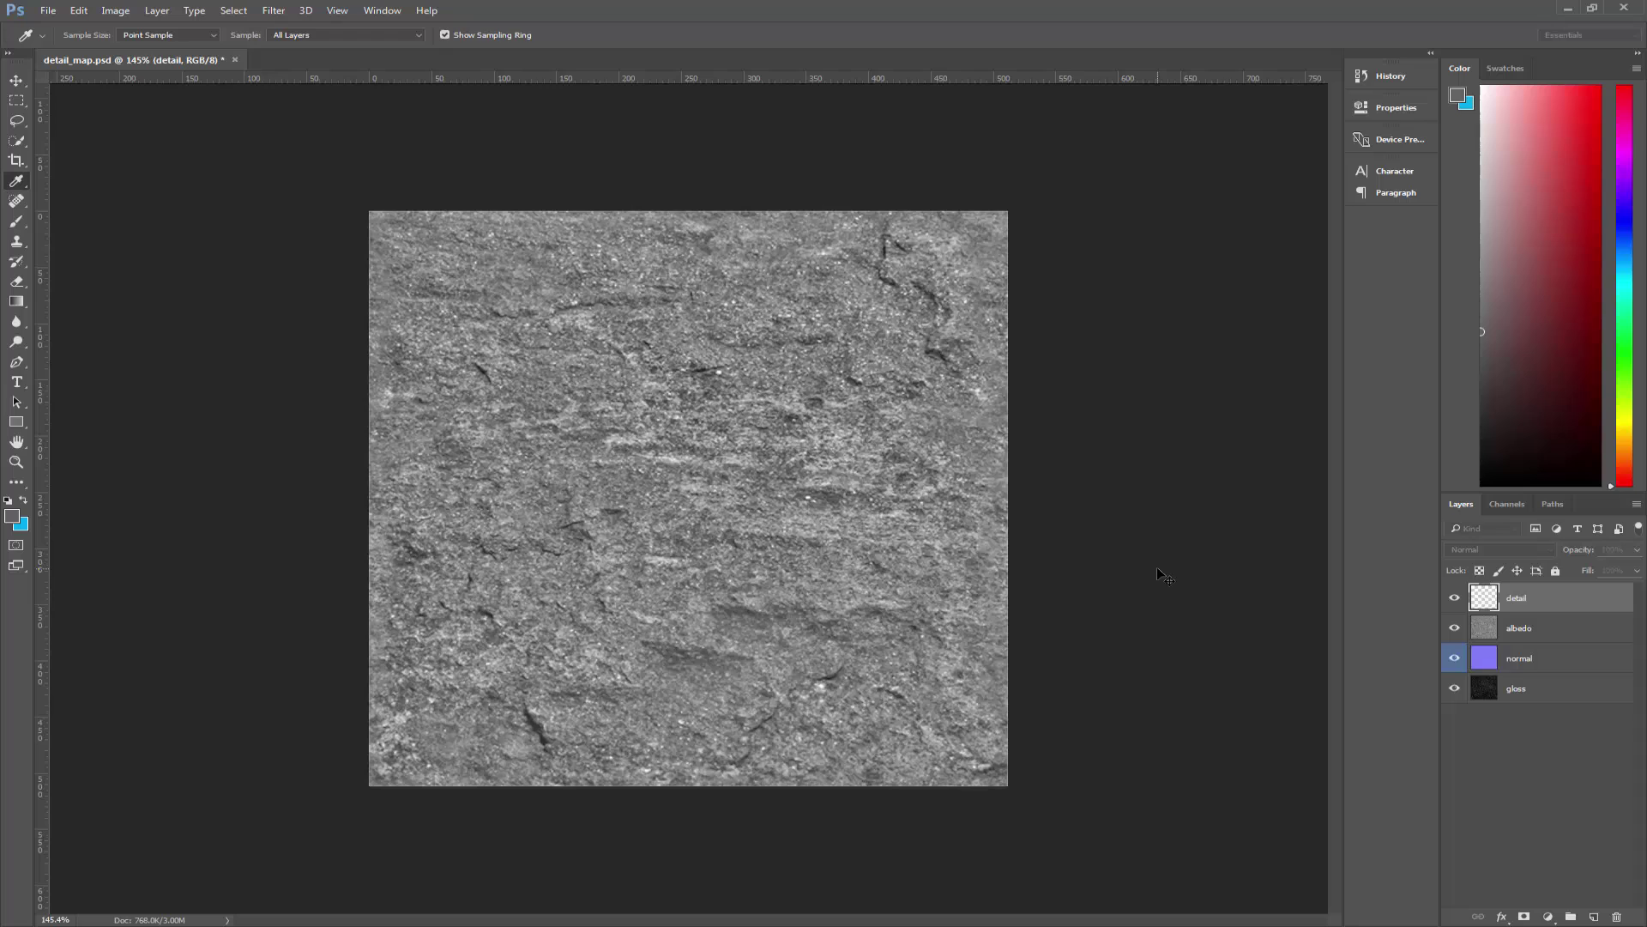
pyautogui.press('v')
pyautogui.hotkey('alt', 'BackSpace')
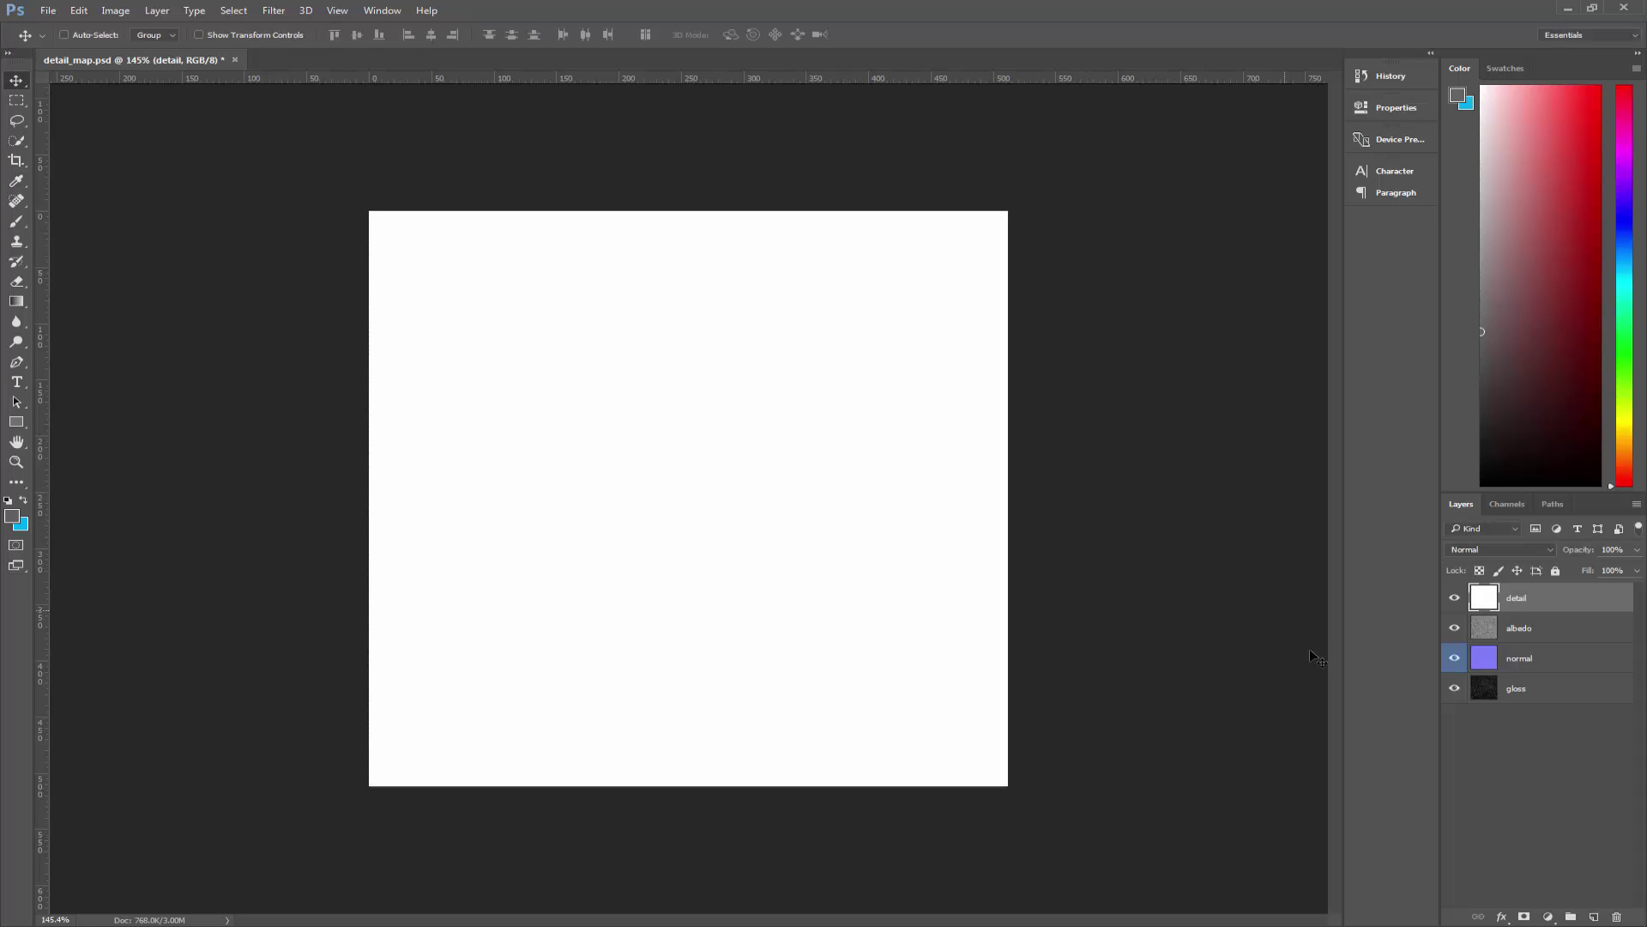
# Show only the albedo layer, make it active, and select its entire image
pyautogui.click(1501, 802)
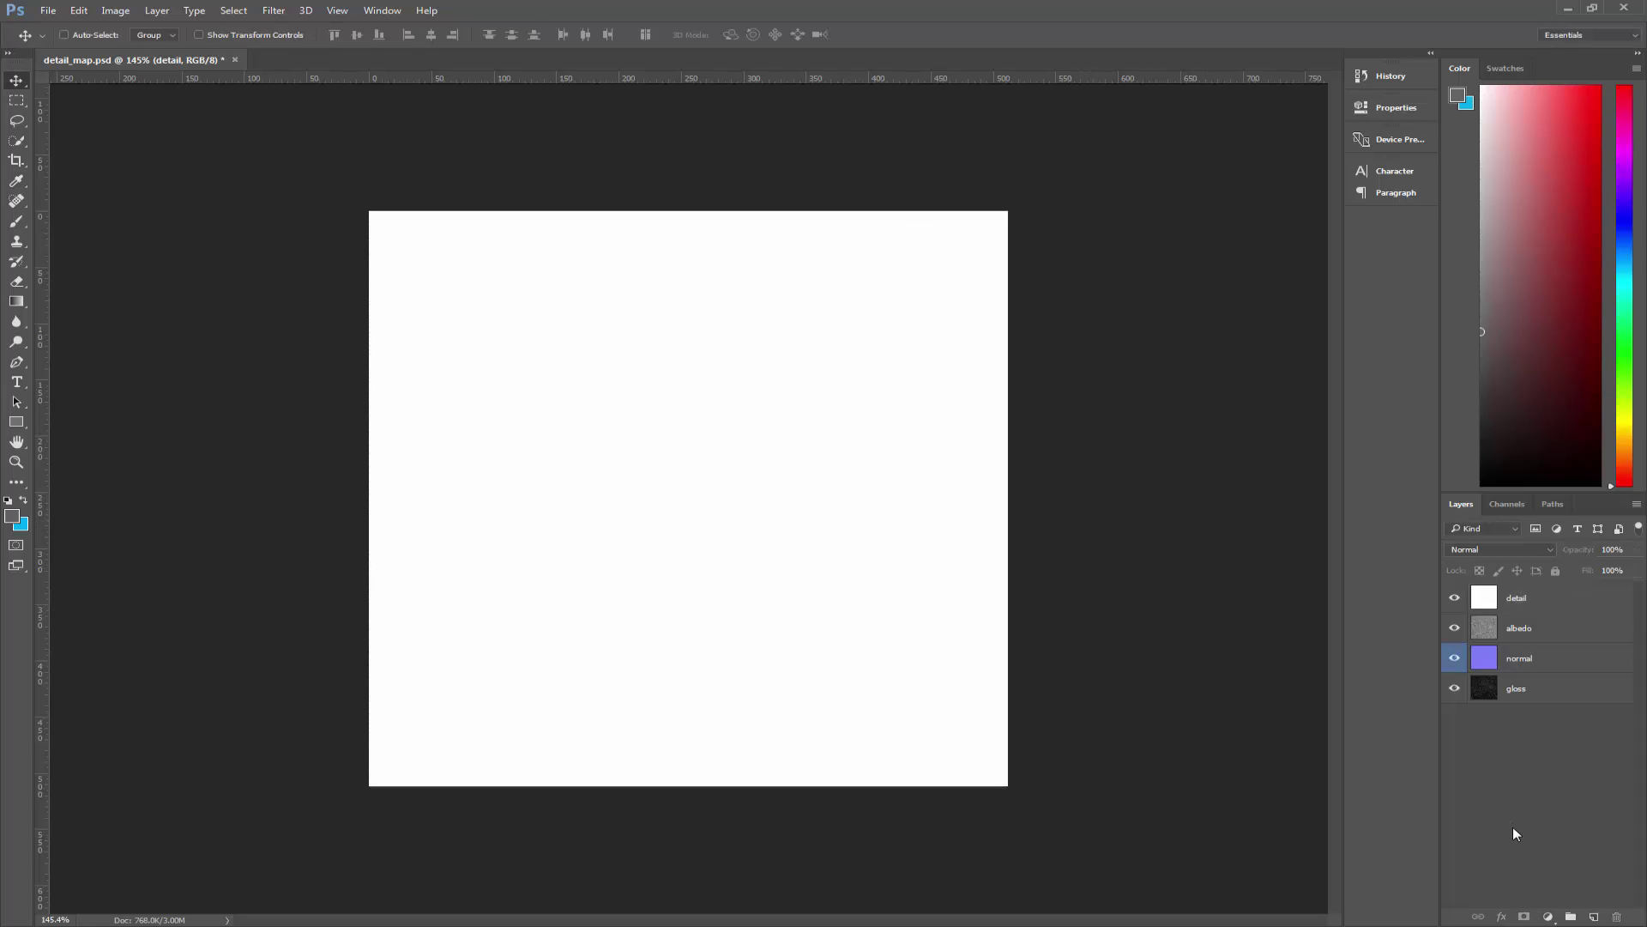
pyautogui.keyDown('alt'); pyautogui.click(1454, 628); pyautogui.keyUp('alt')
pyautogui.click(1540, 632)
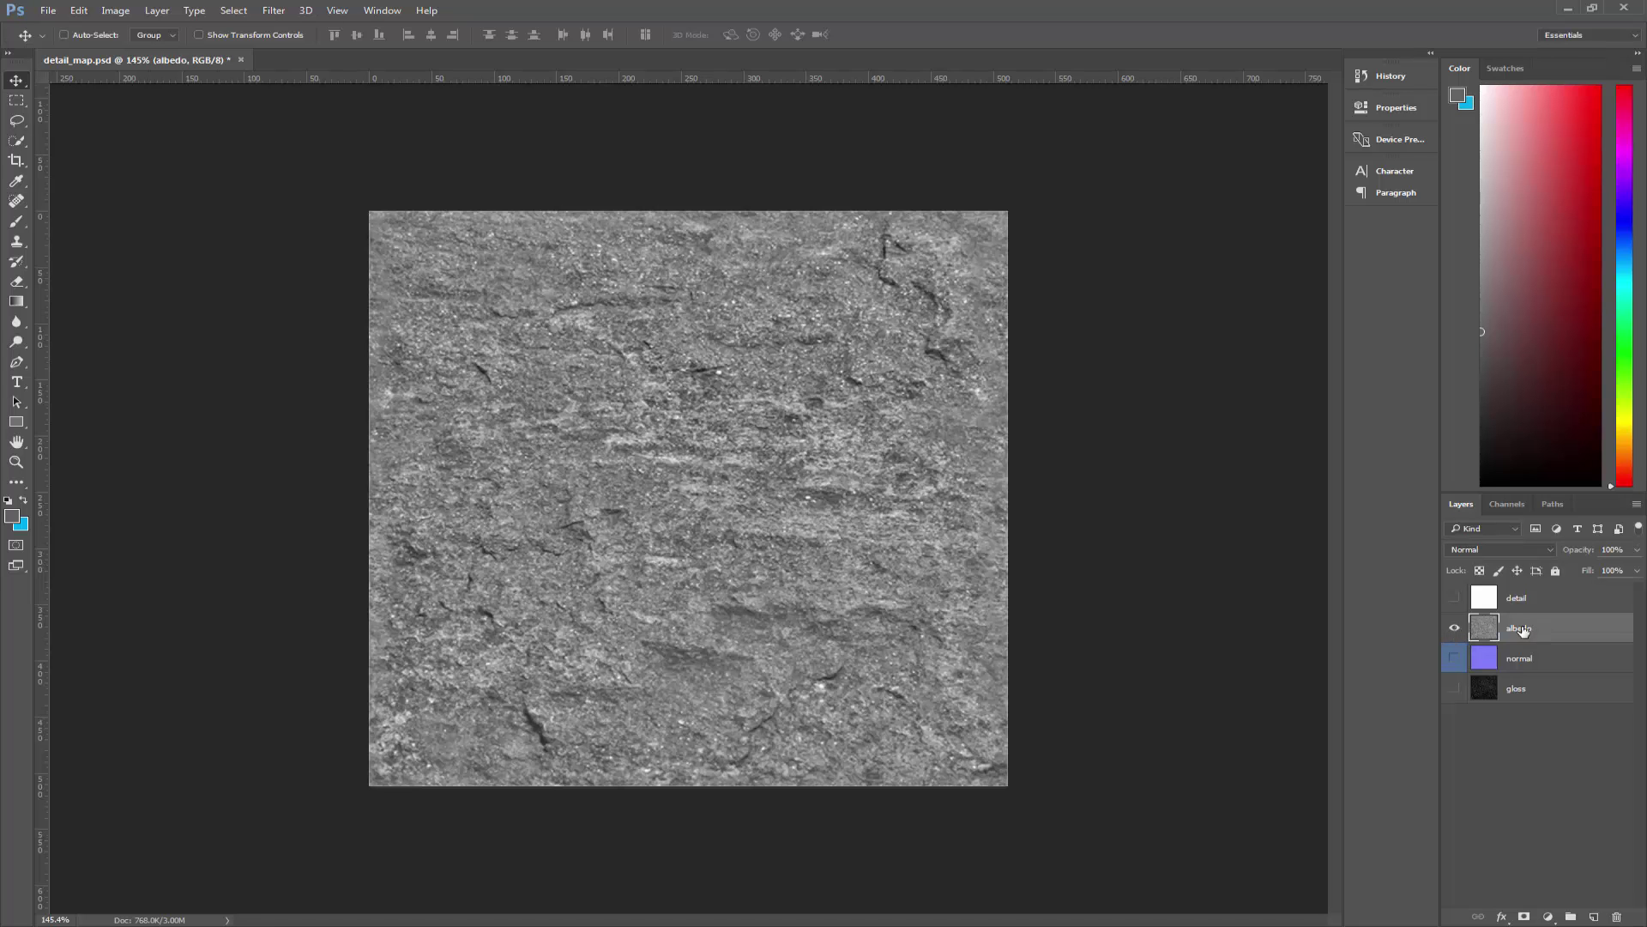
pyautogui.hotkey('ctrl', 'a')
# Paste the albedo texture into the detail layer's Red channel, then return to RGB
pyautogui.click(1542, 602)
pyautogui.keyDown('alt'); pyautogui.click(1466, 631); pyautogui.keyUp('alt')
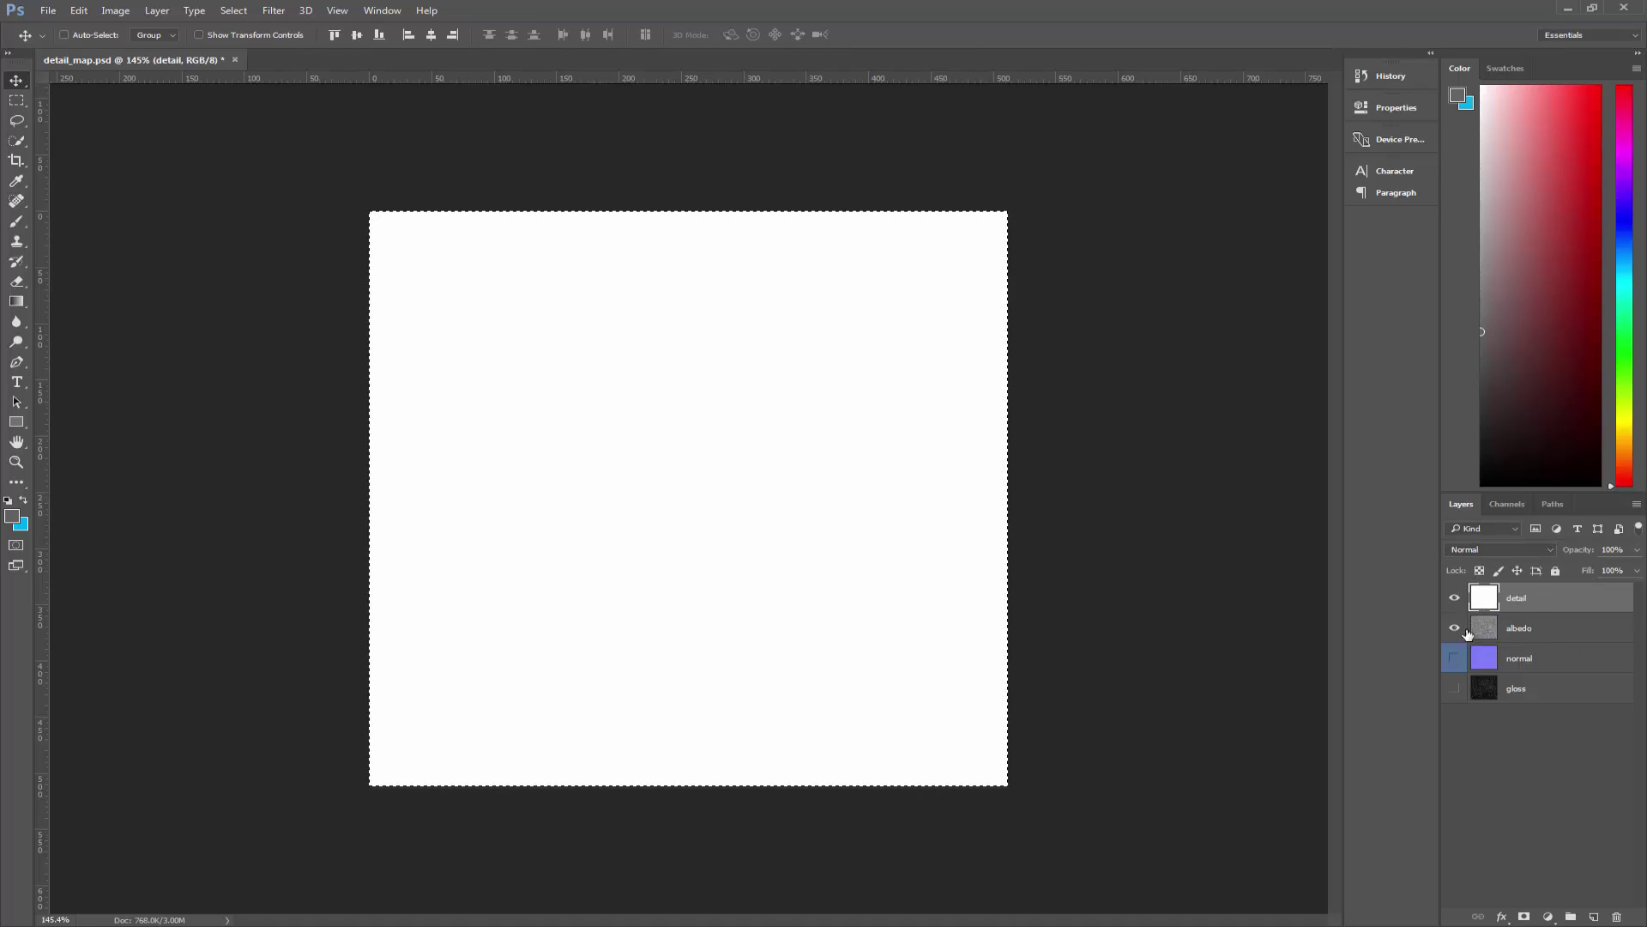
pyautogui.click(1498, 504)
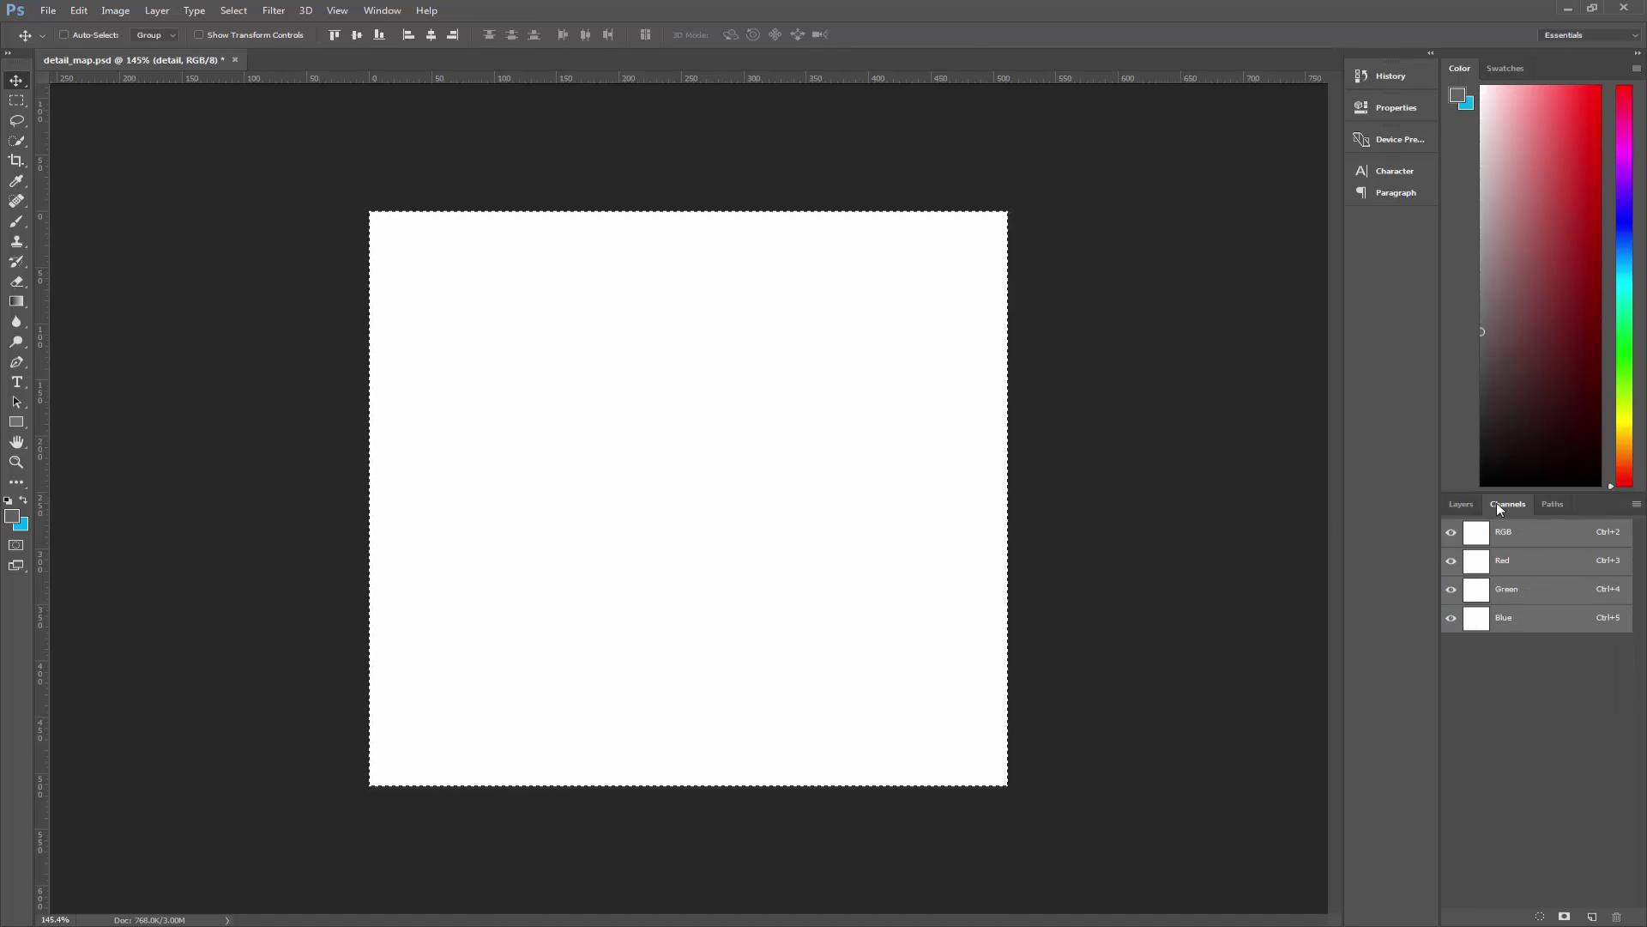
pyautogui.click(1523, 562)
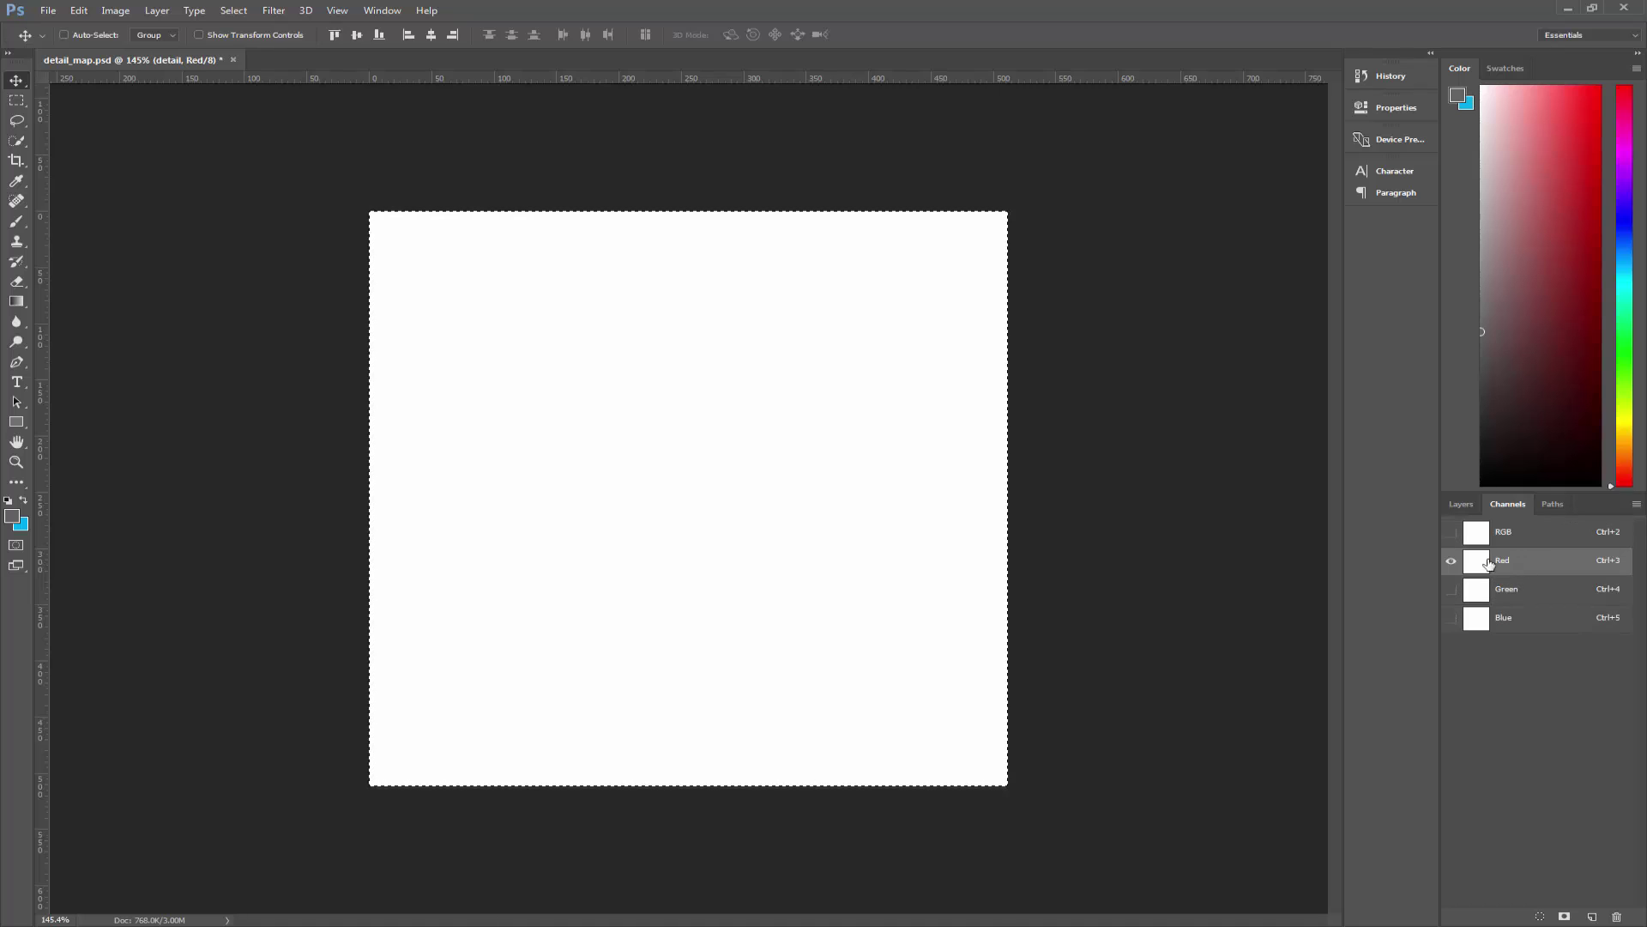
pyautogui.hotkey('ctrl', 'v')
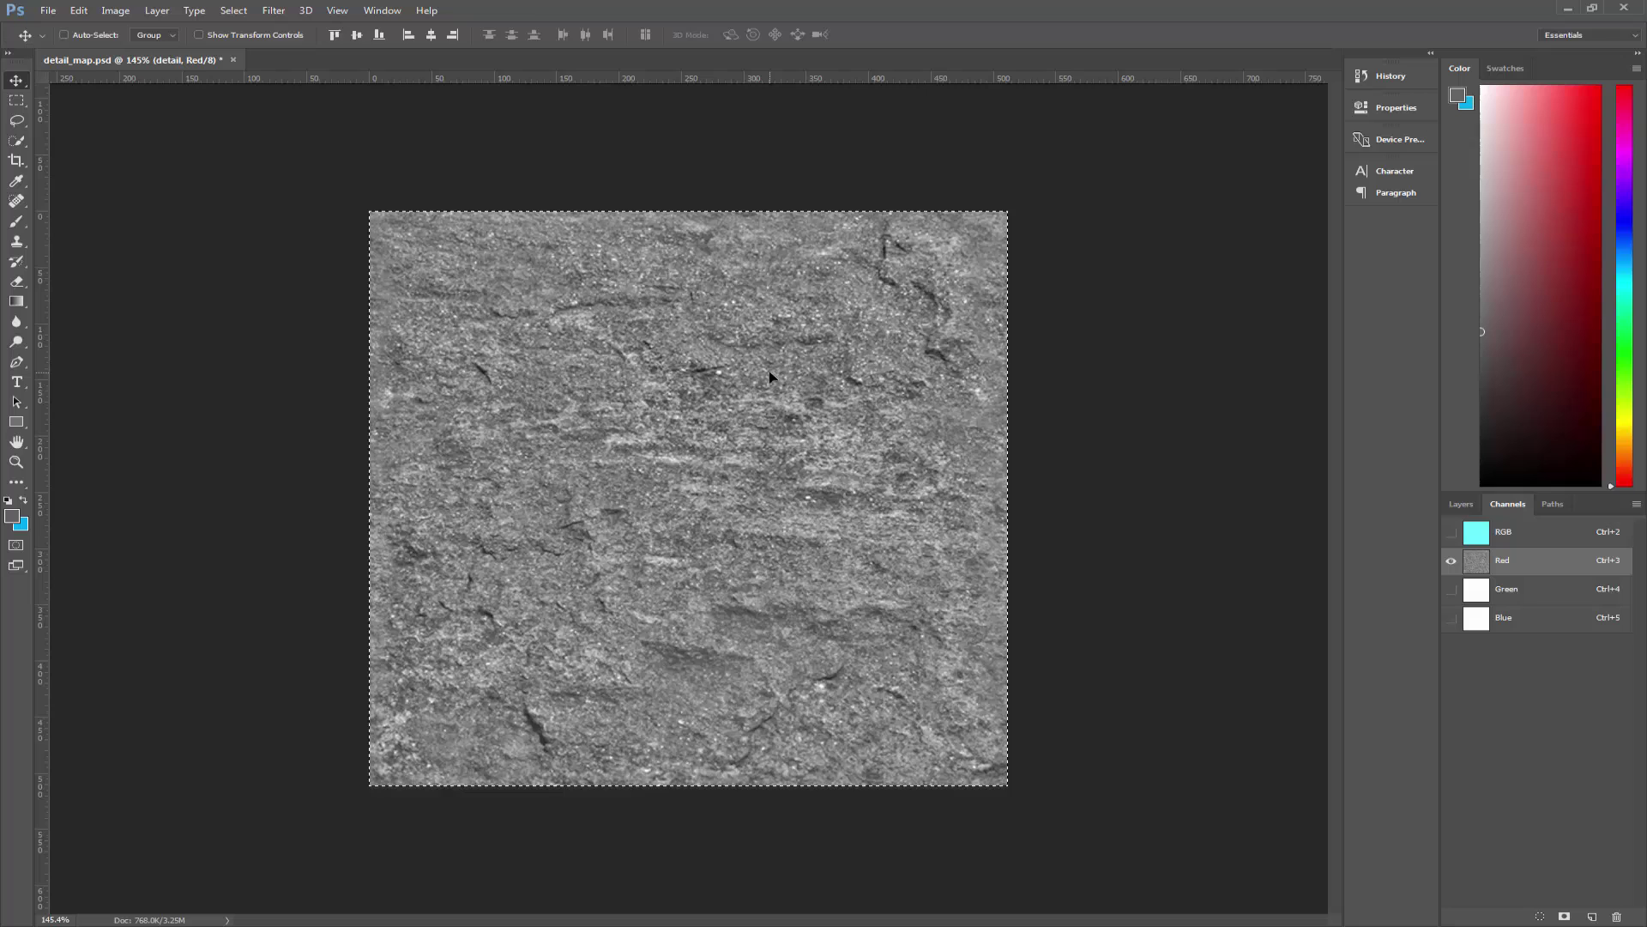
pyautogui.click(1527, 533)
# Hide the detail layer and delete the albedo layer
pyautogui.click(1460, 503)
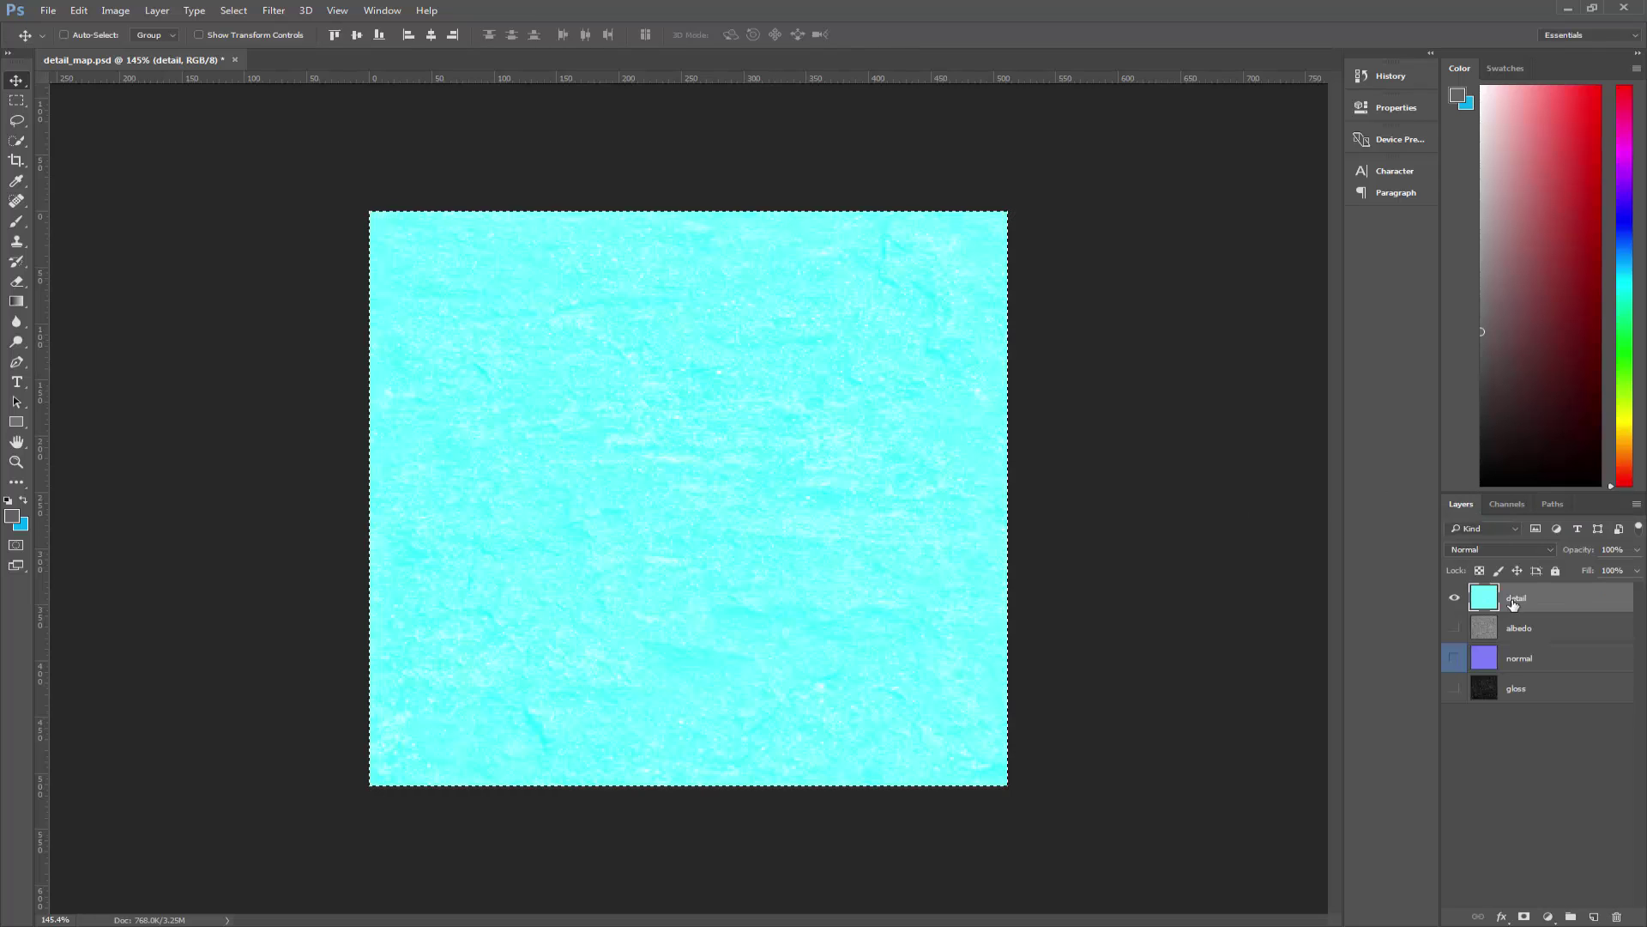
pyautogui.click(1454, 597)
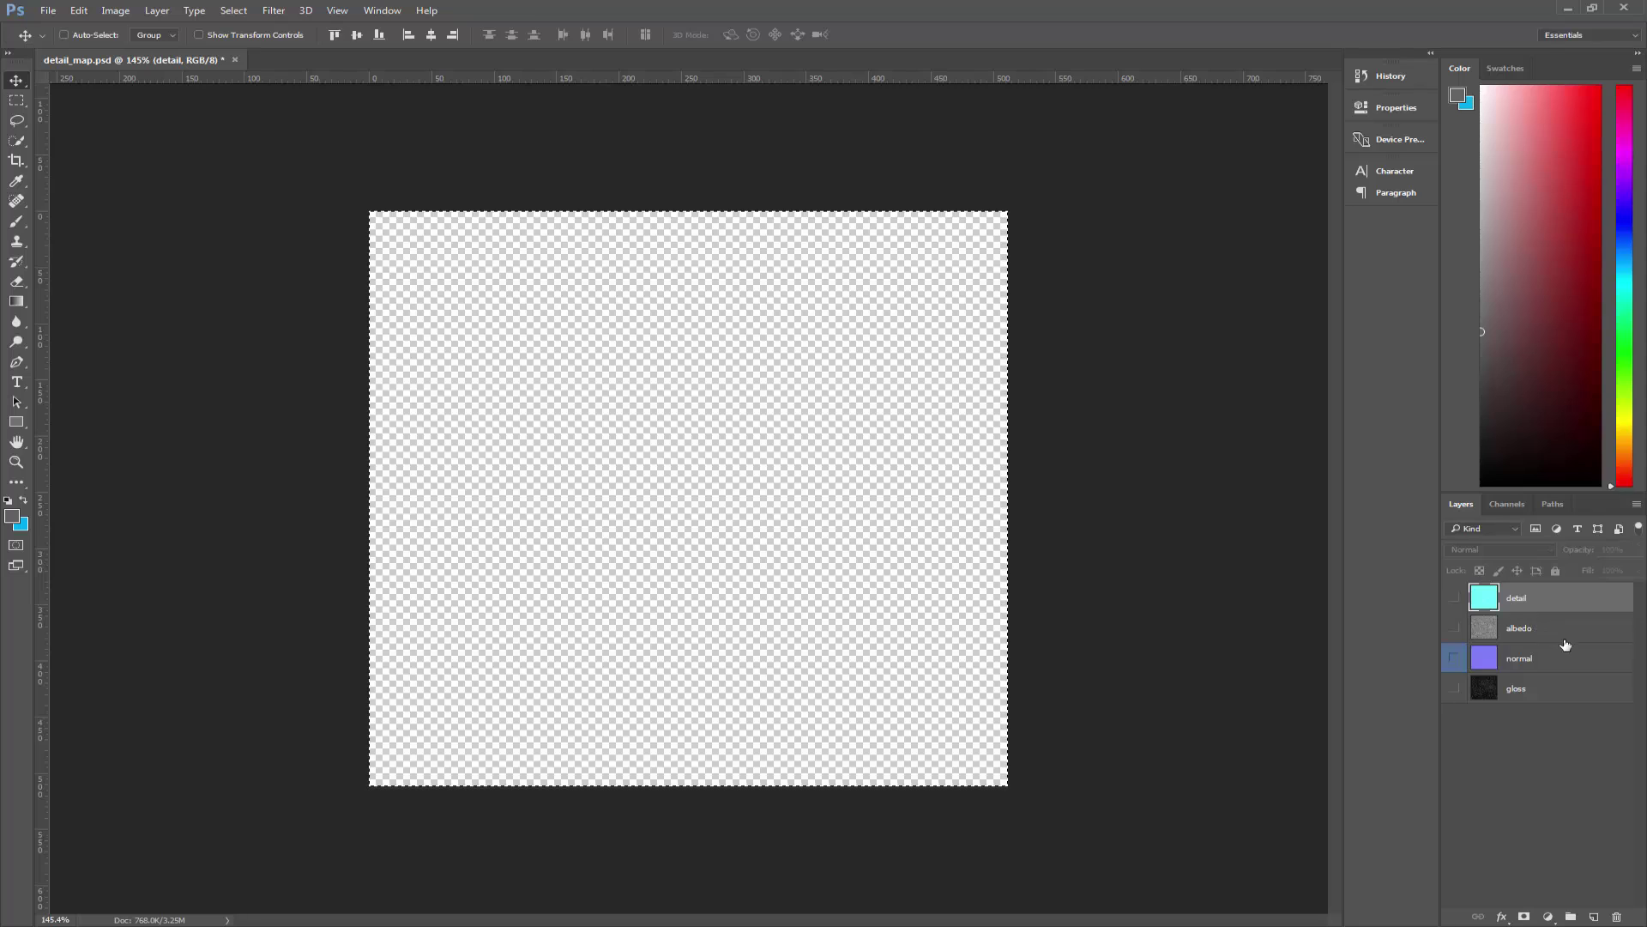
pyautogui.click(1481, 629)
pyautogui.moveTo(1480, 629); pyautogui.dragTo(1617, 916)
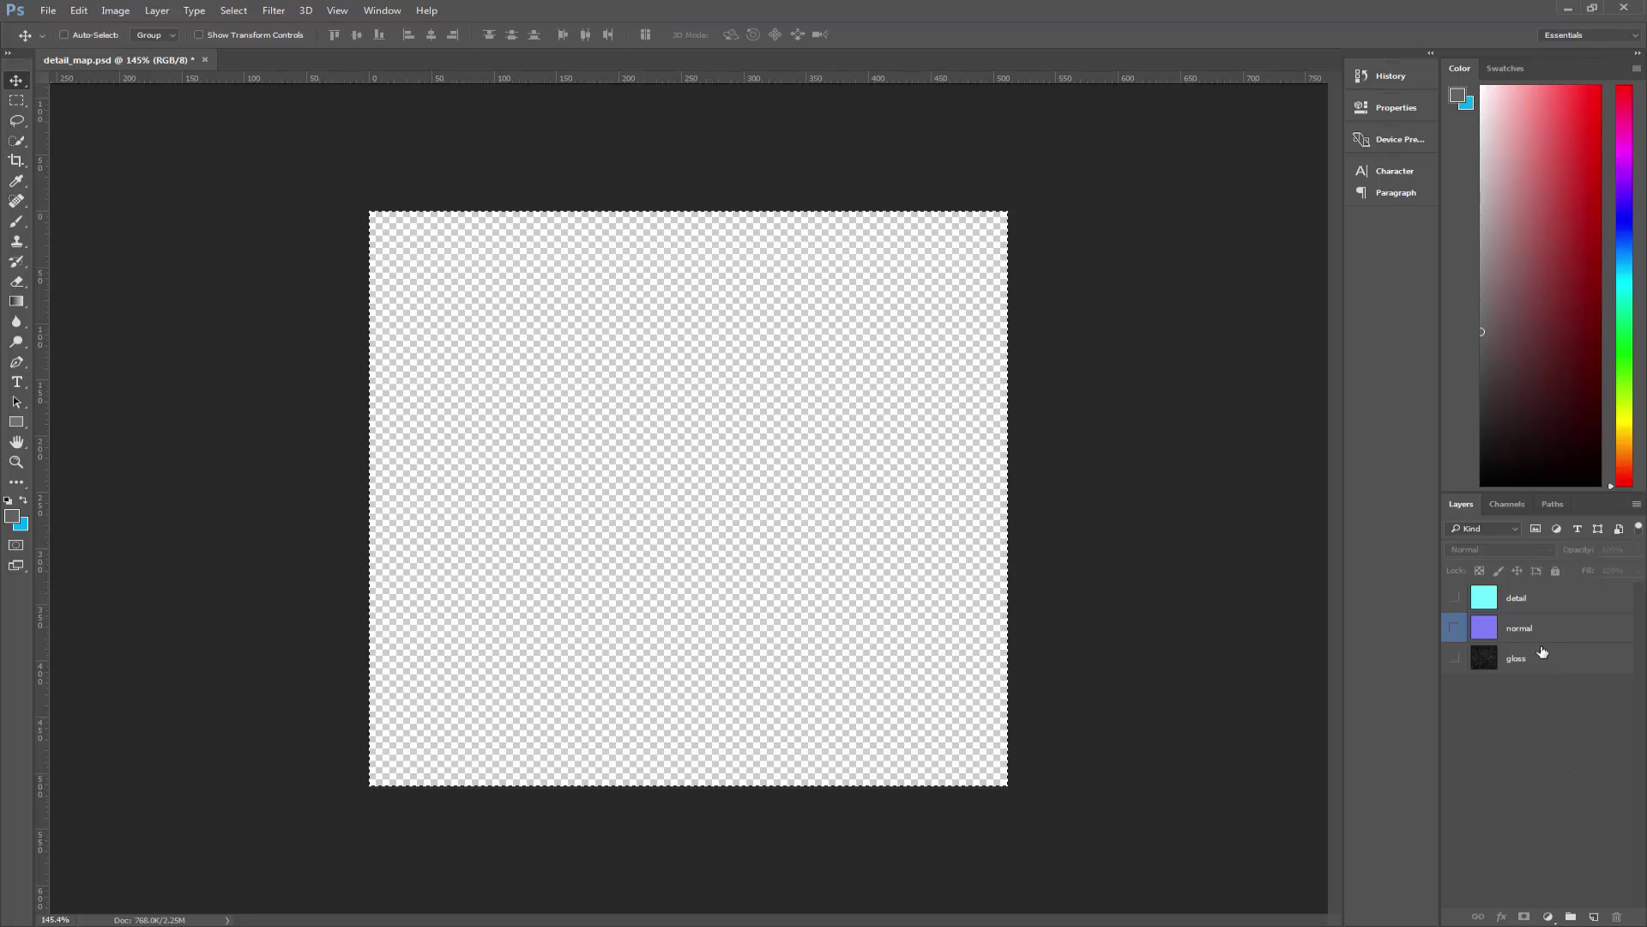
# Show the gloss texture, then make detail the active, visible layer
pyautogui.click(1515, 659)
pyautogui.click(1455, 658)
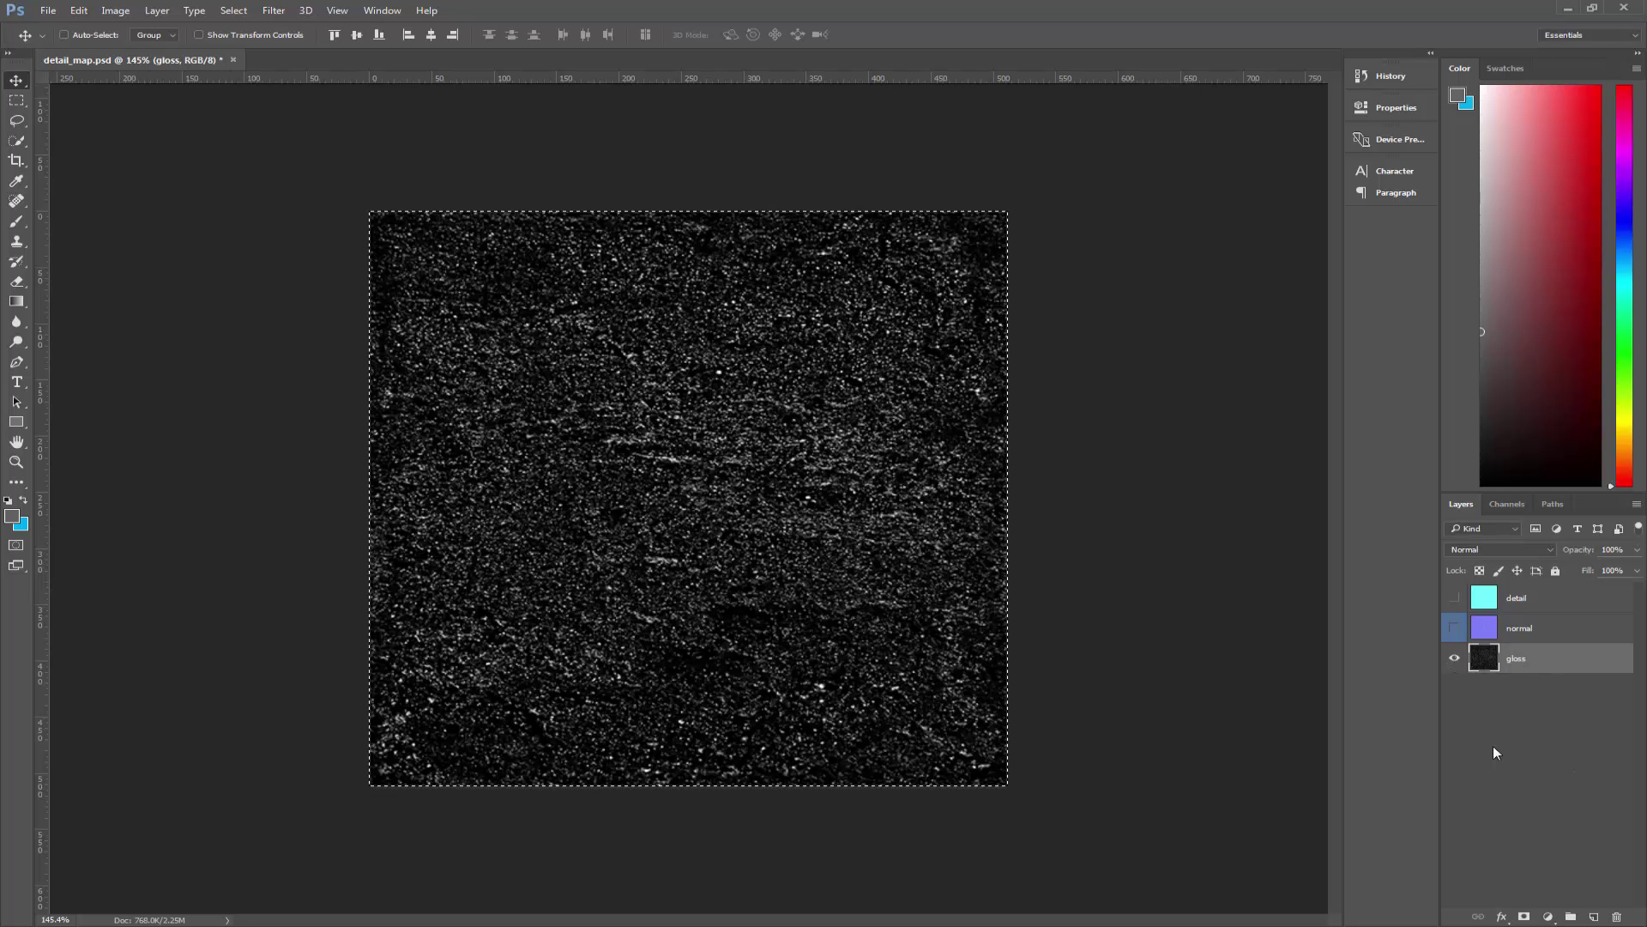
pyautogui.click(1541, 599)
pyautogui.keyDown('alt'); pyautogui.click(1454, 598); pyautogui.keyUp('alt')
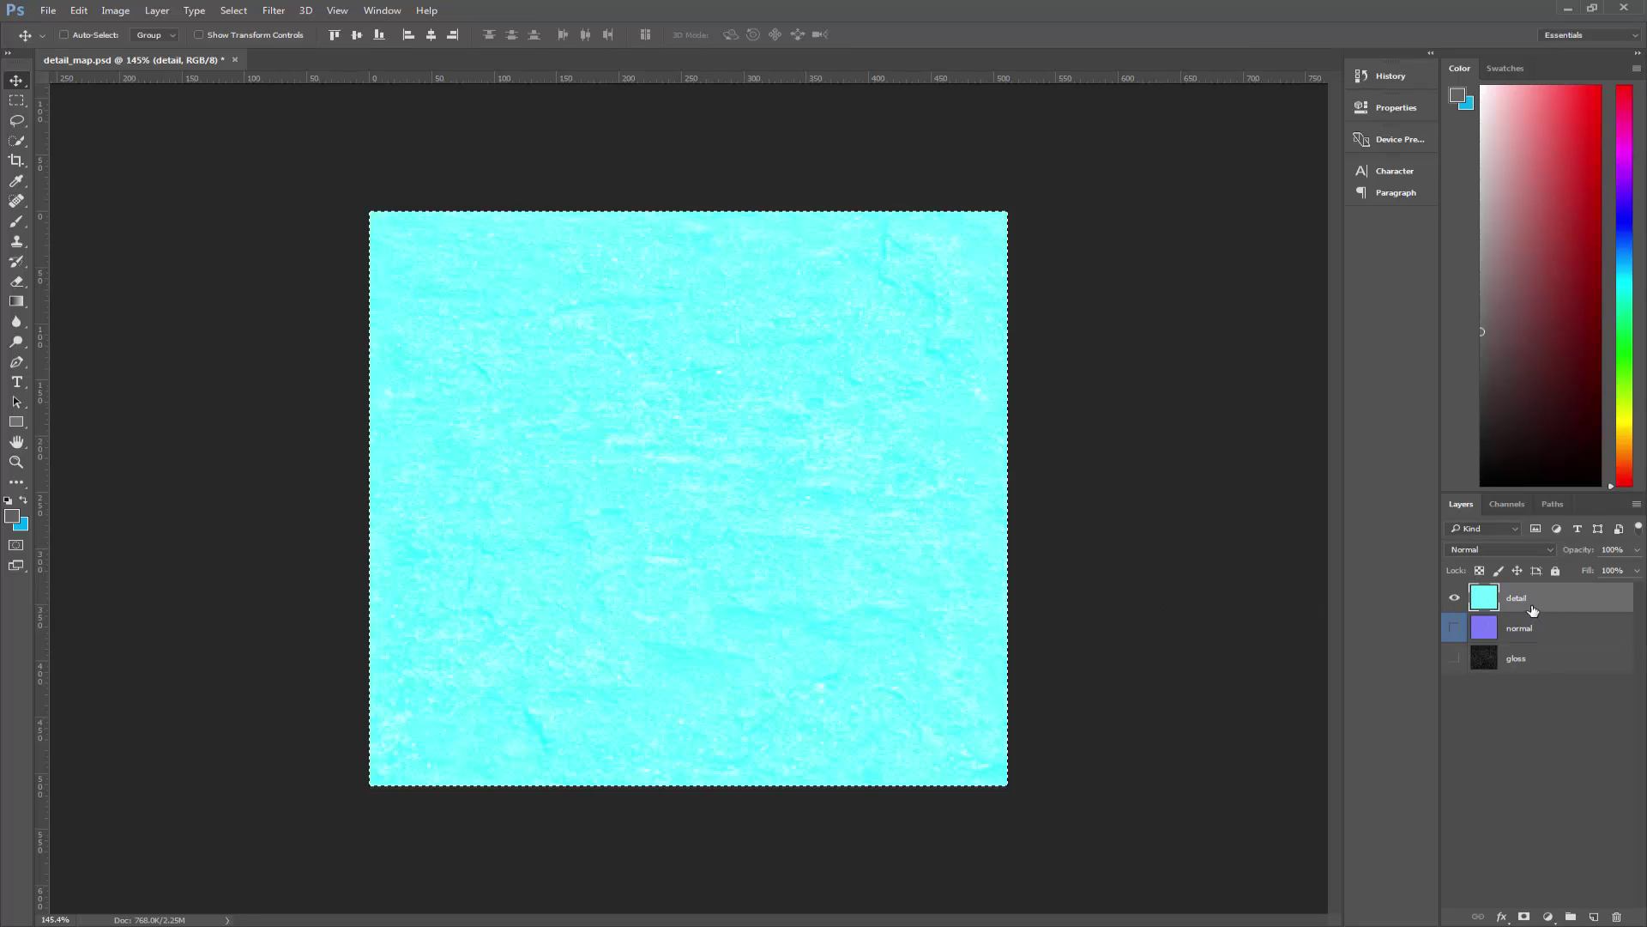
# Paste the gloss texture into detail's Blue channel and return to the RGB view
pyautogui.click(1507, 504)
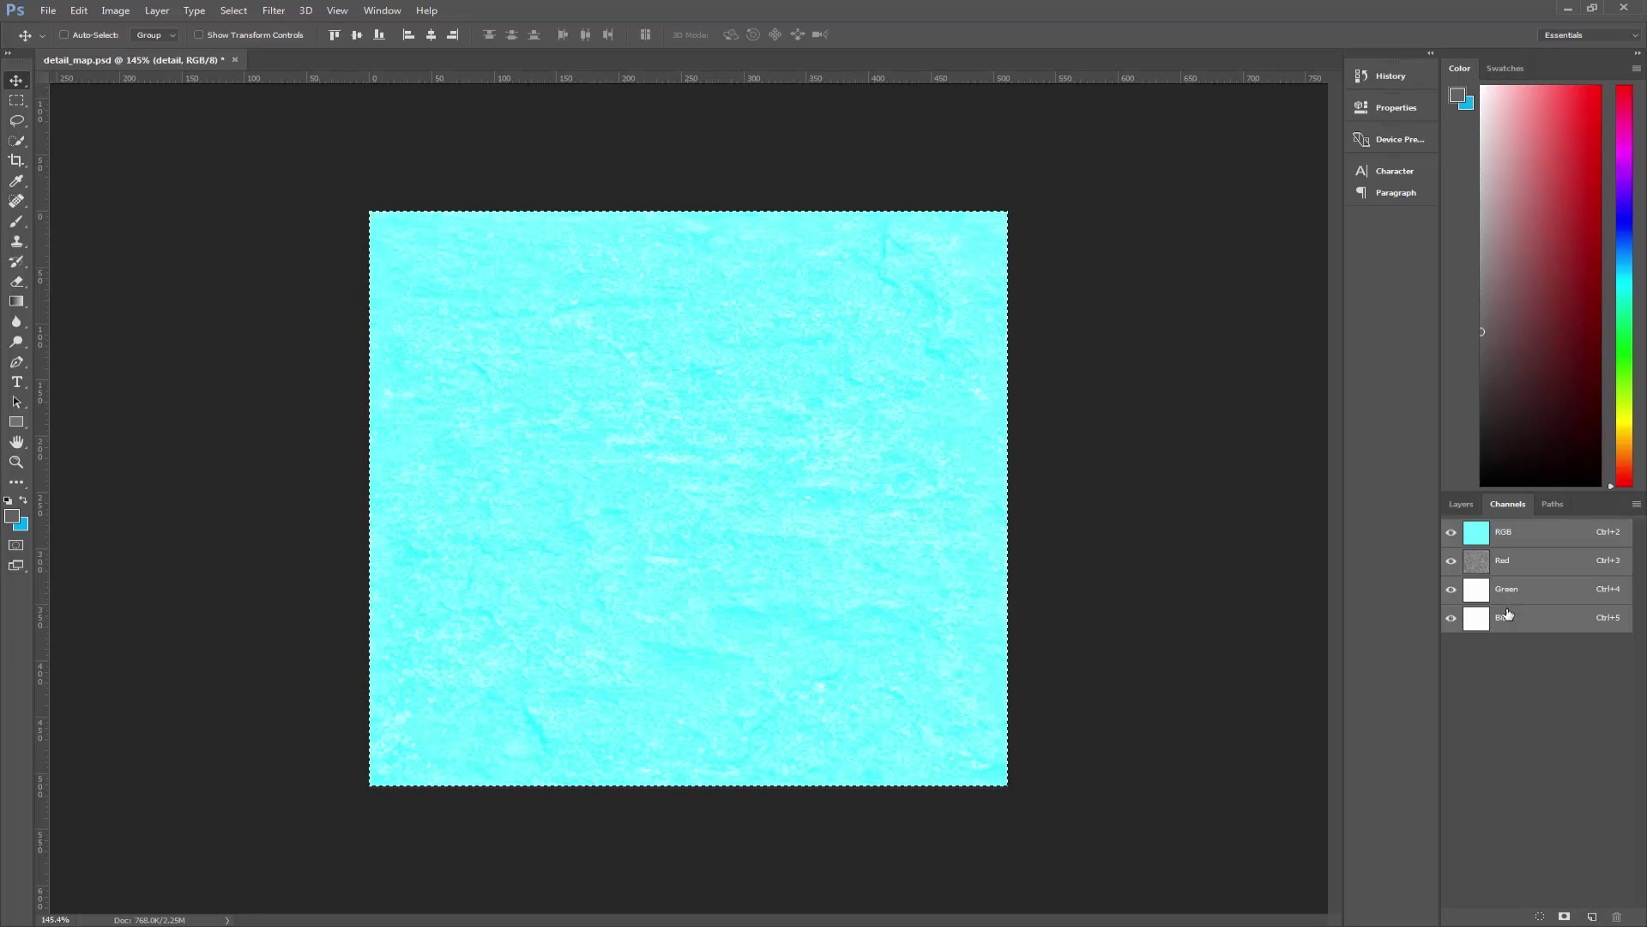
pyautogui.click(1450, 618)
pyautogui.click(1451, 618)
pyautogui.click(1451, 618)
pyautogui.click(1450, 618)
pyautogui.click(1451, 589)
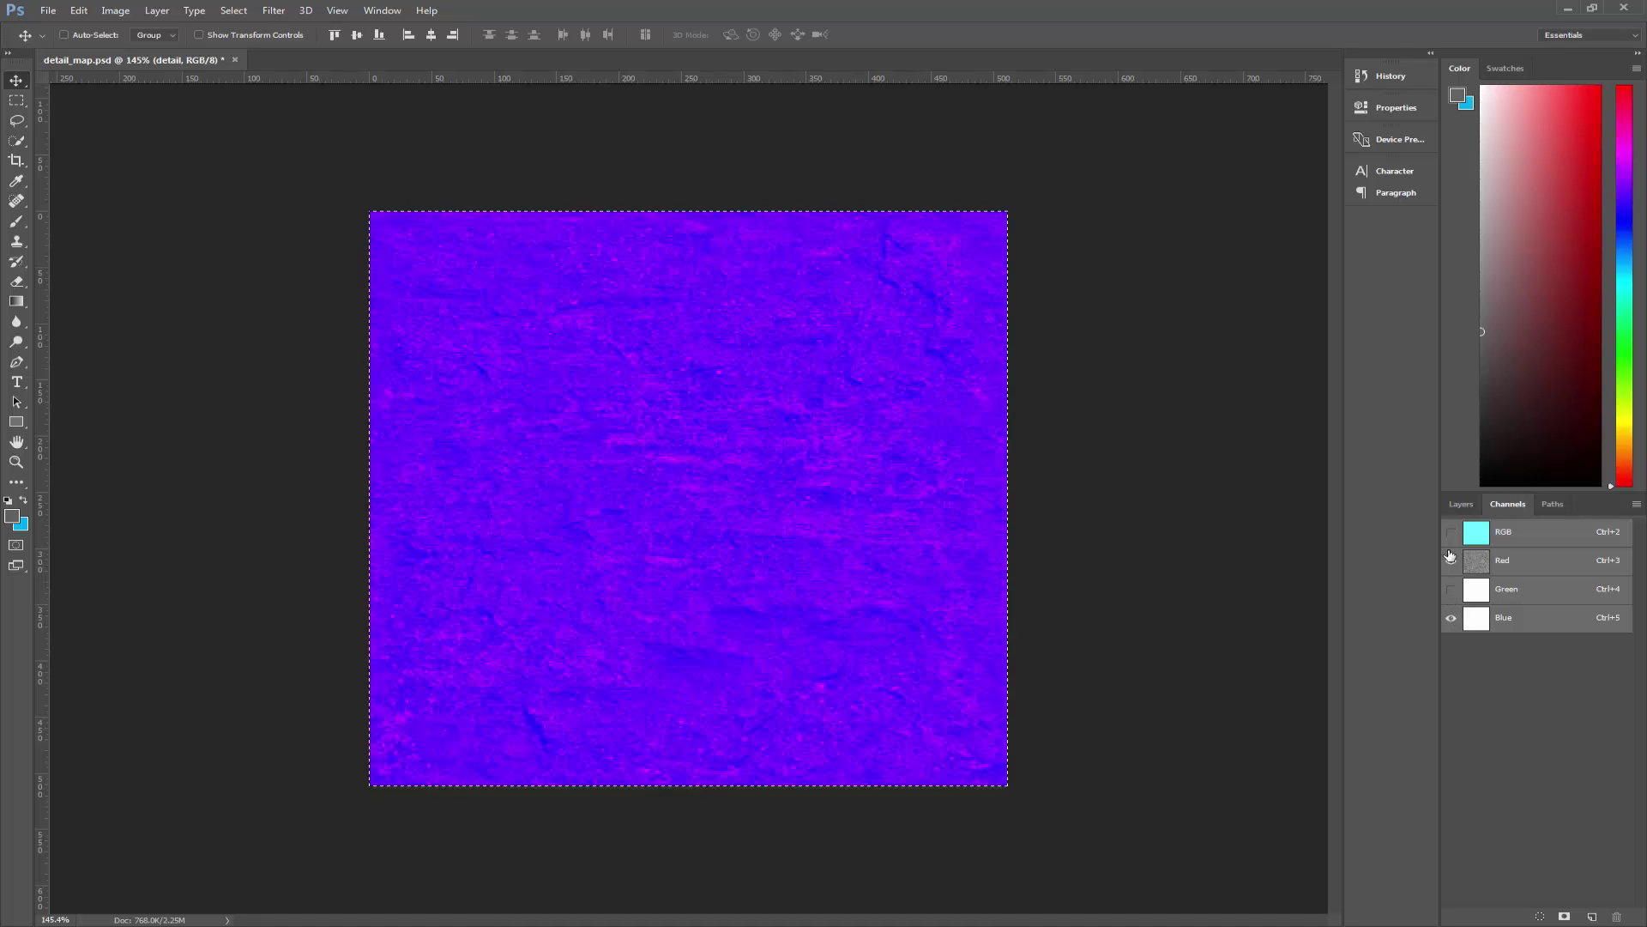
pyautogui.click(1451, 560)
pyautogui.click(1520, 621)
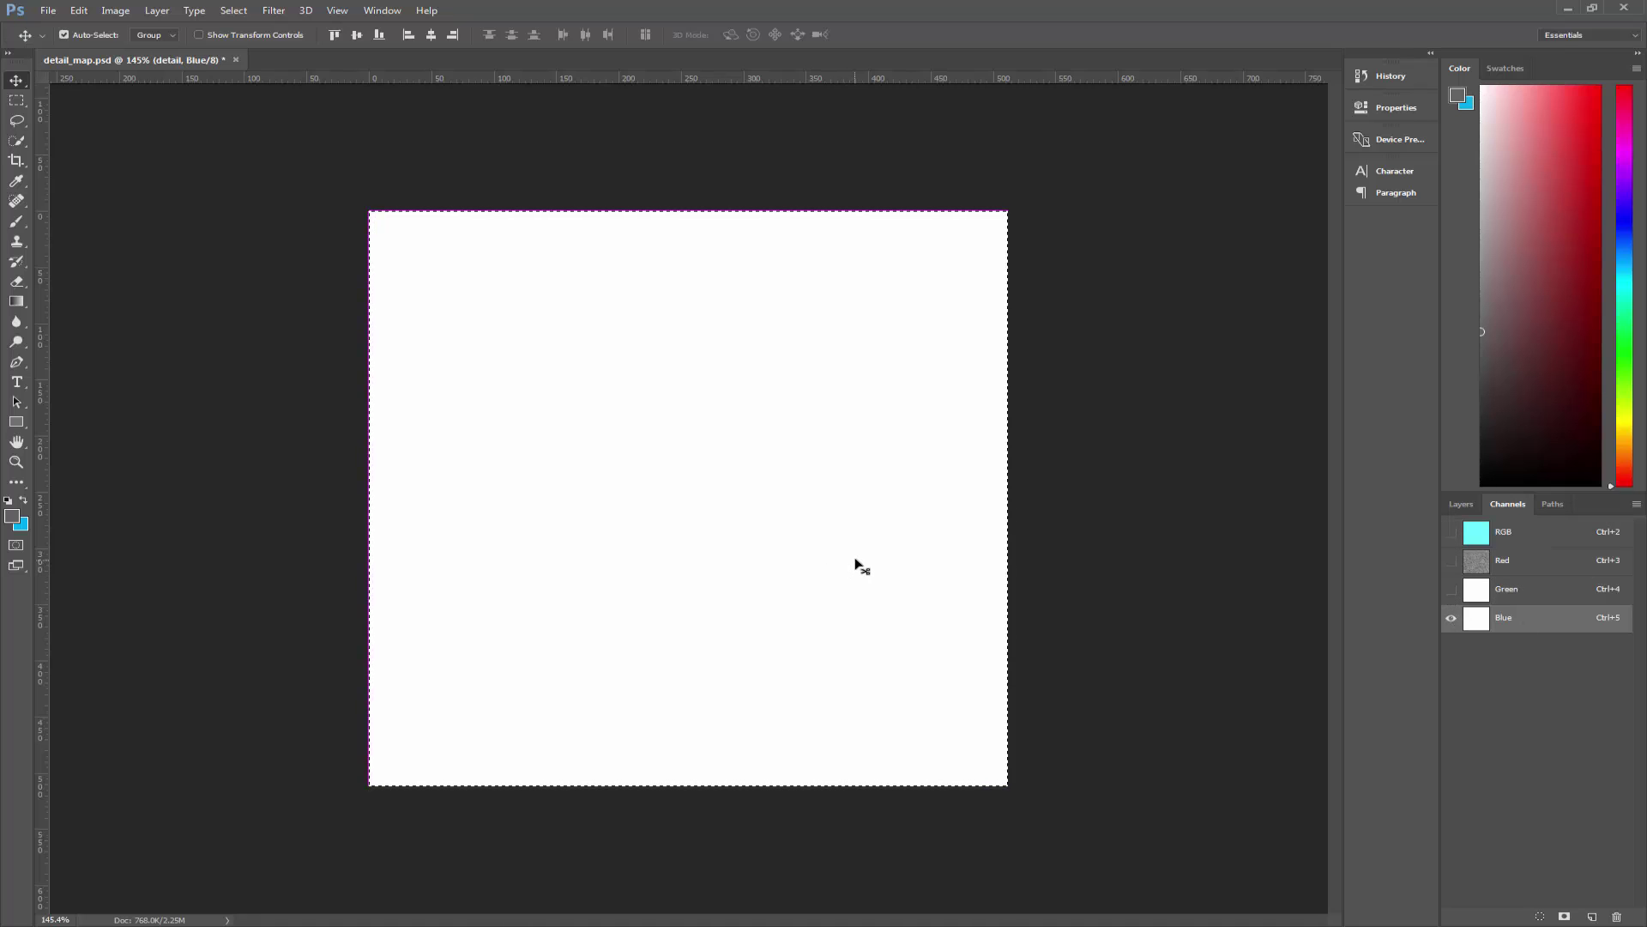
pyautogui.hotkey('ctrl', 'v')
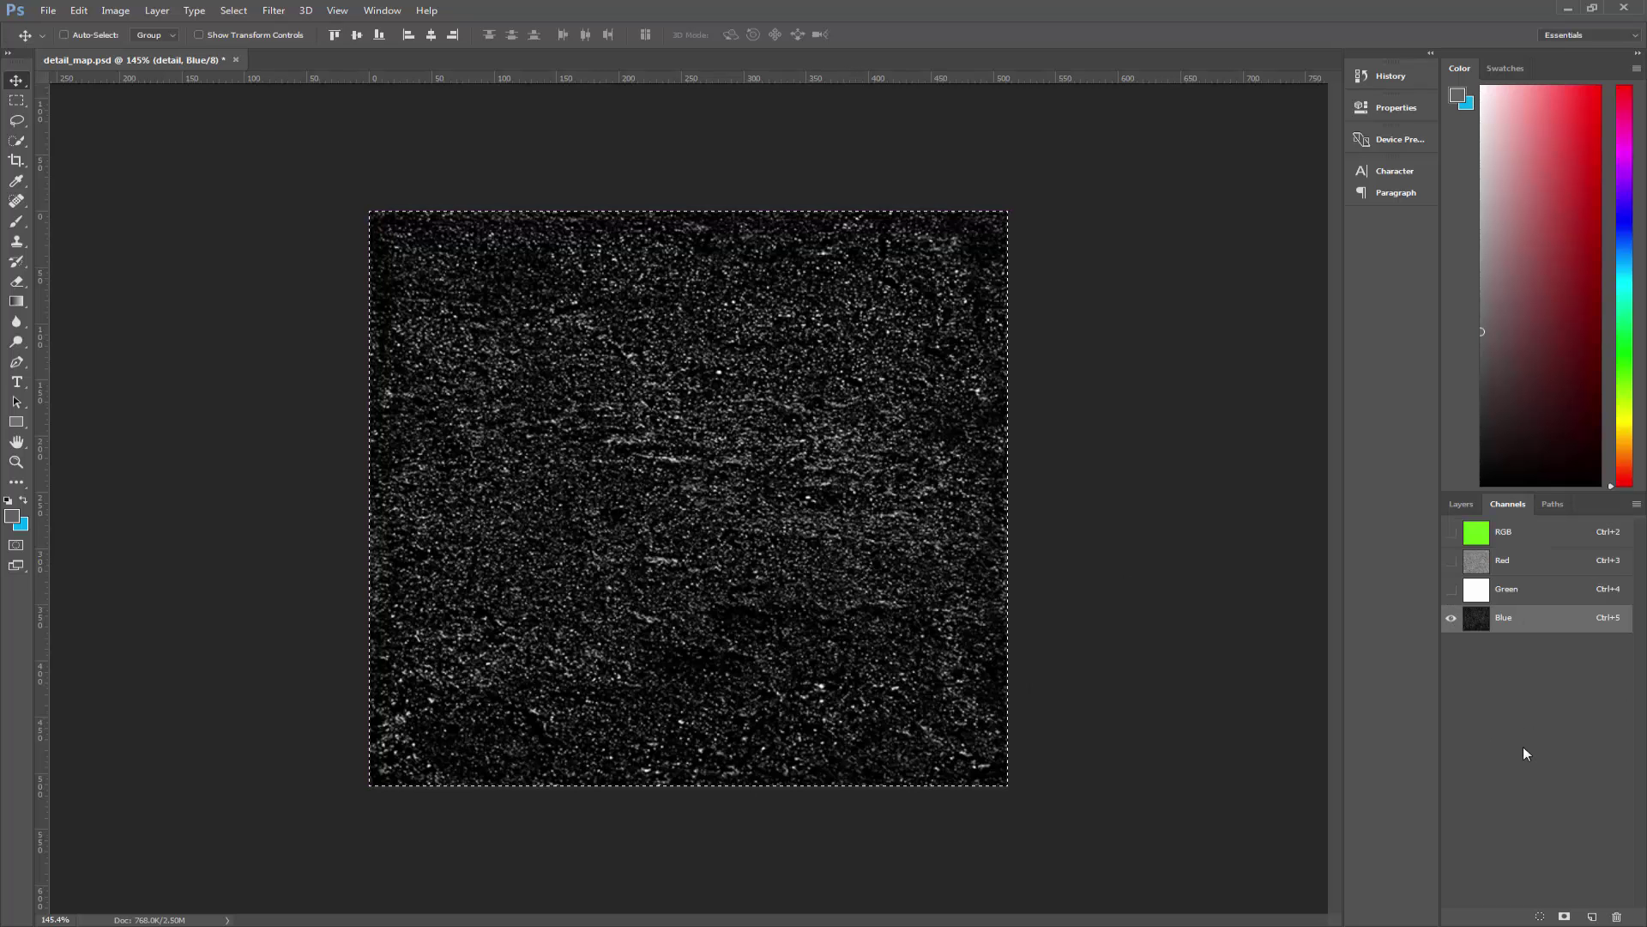
pyautogui.click(1541, 562)
pyautogui.click(1514, 532)
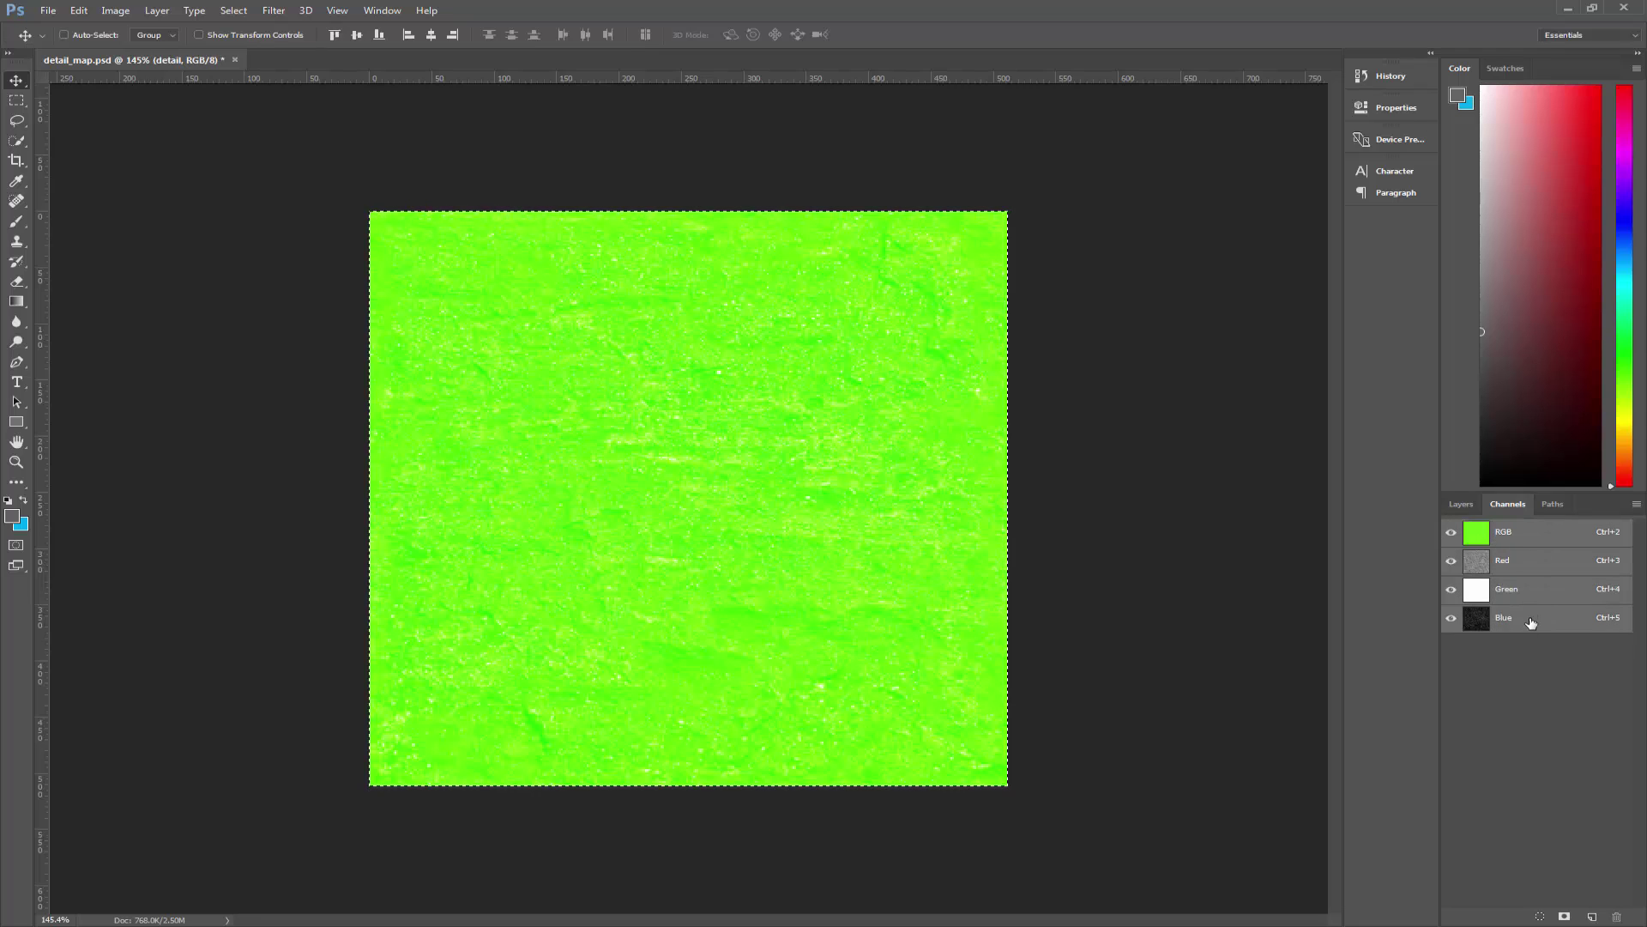
# Hide the detail layer and delete the gloss layer
pyautogui.click(1461, 503)
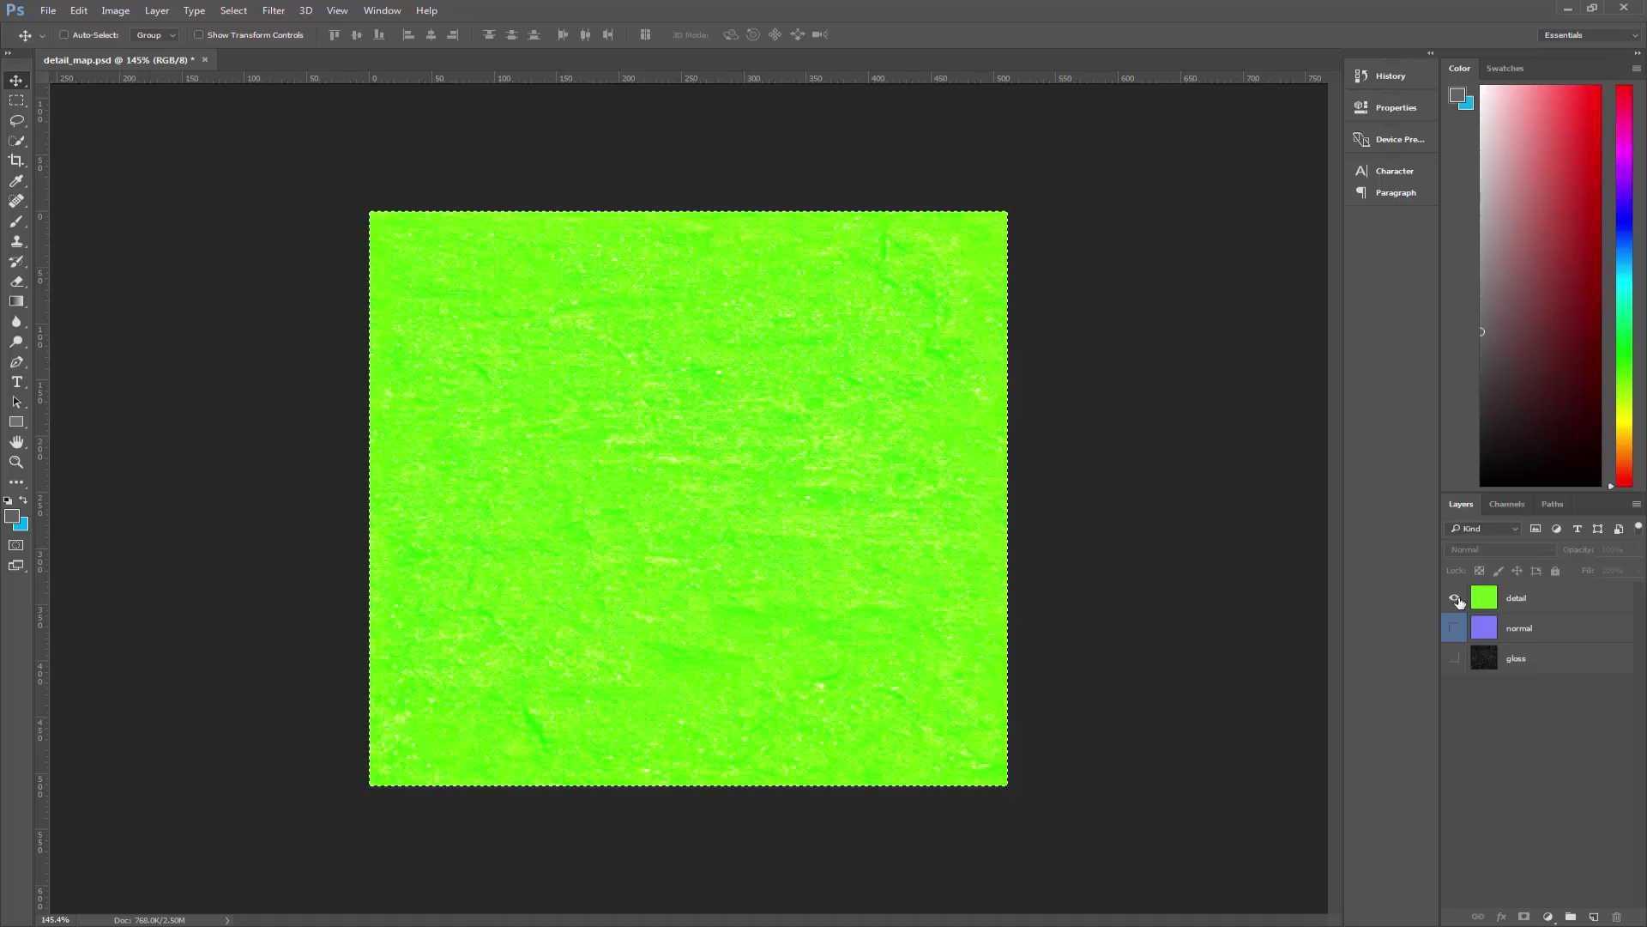
pyautogui.click(1456, 598)
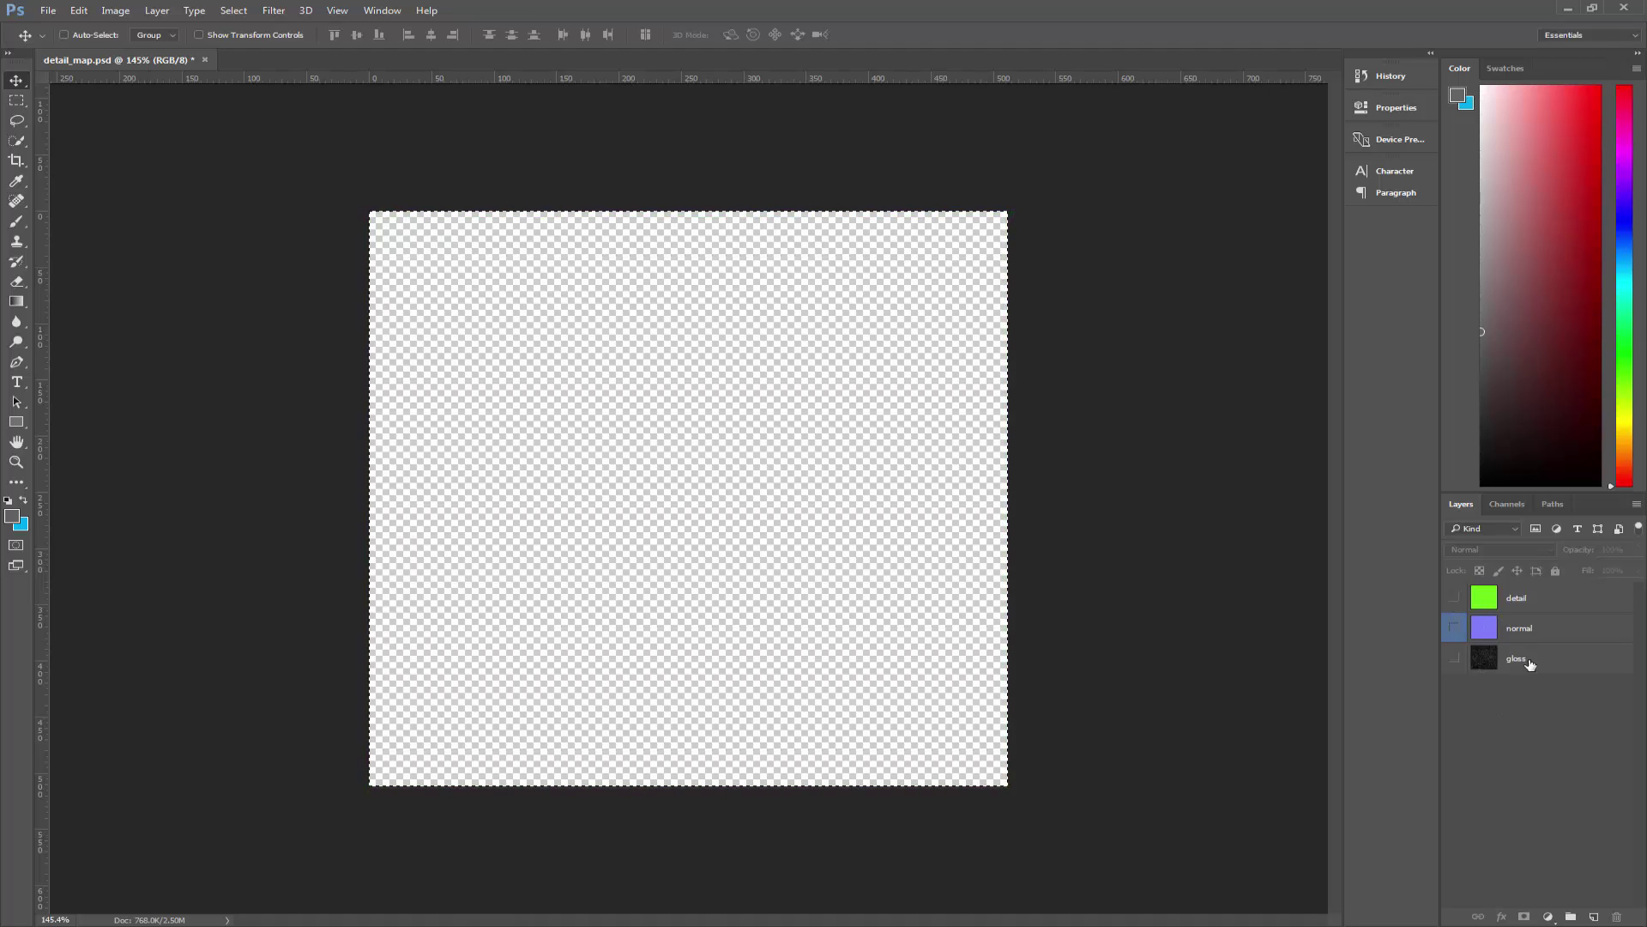
pyautogui.moveTo(1483, 662); pyautogui.dragTo(1617, 918)
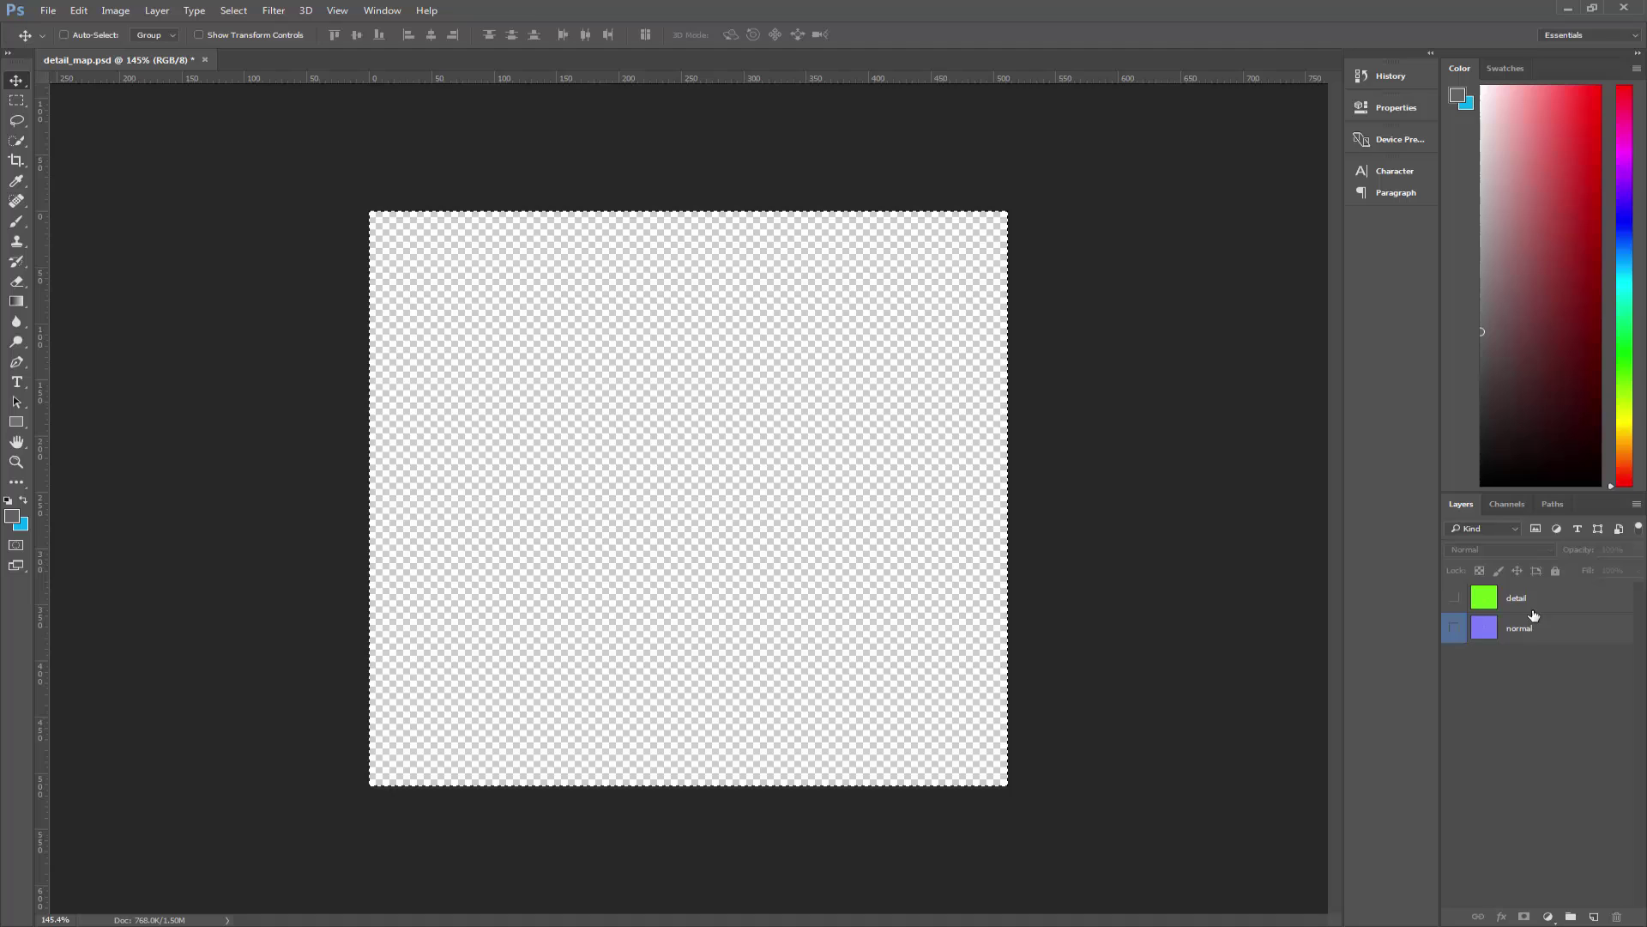
# Make the detail layer active and visible, and add a new Alpha 1 channel
pyautogui.click(1534, 600)
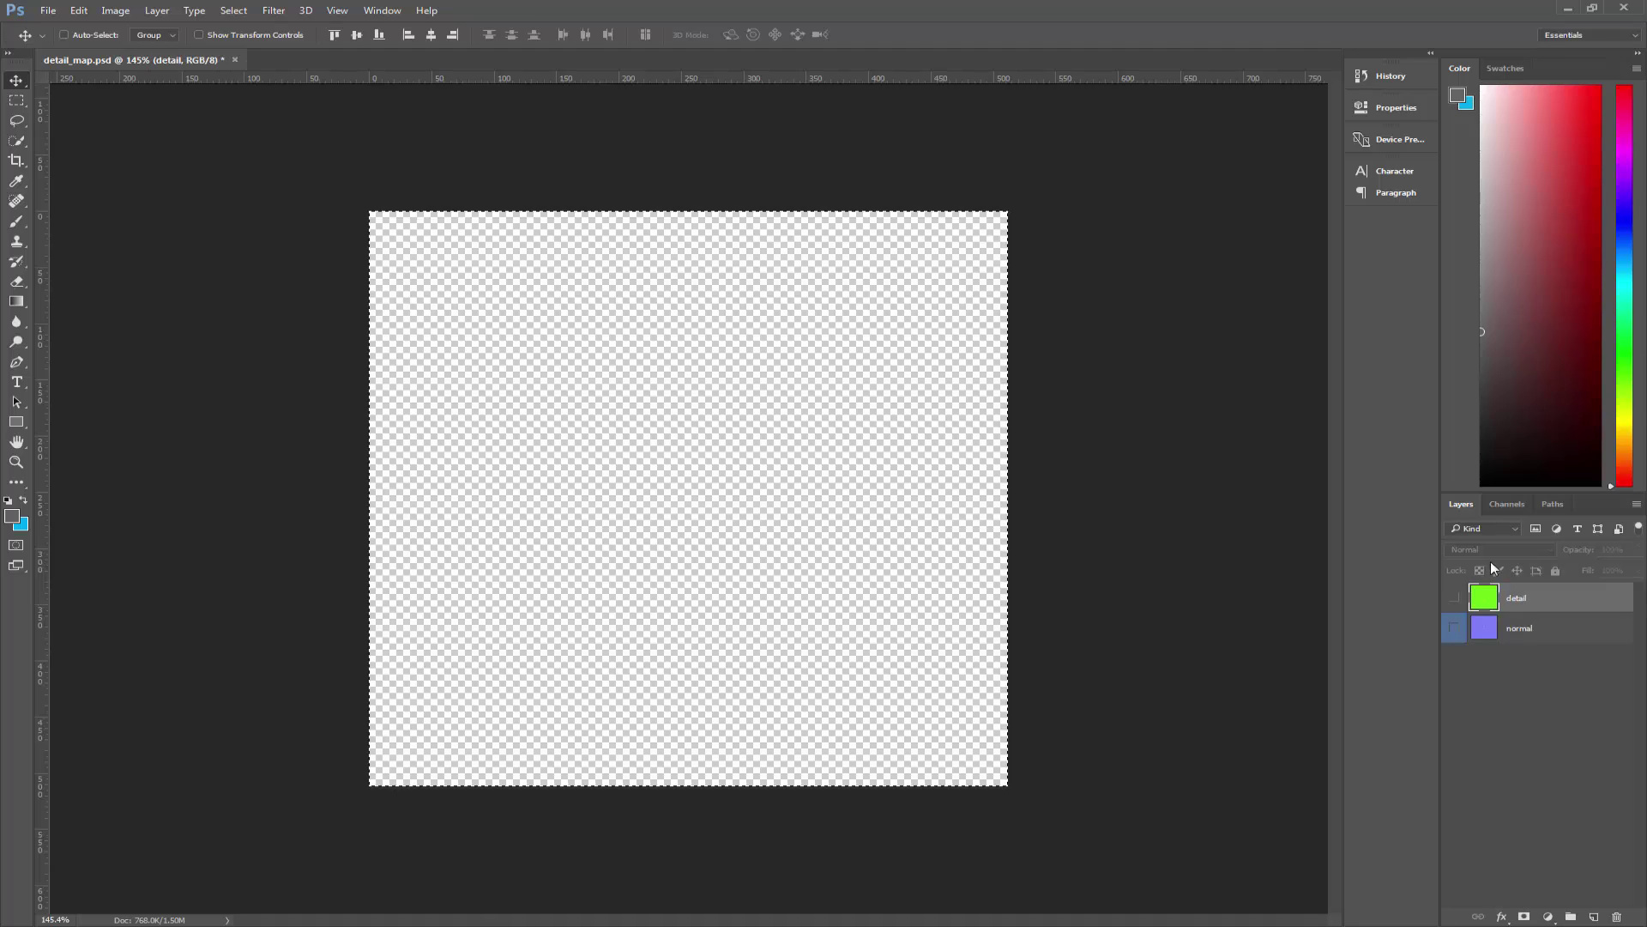
pyautogui.click(1453, 598)
pyautogui.click(1506, 504)
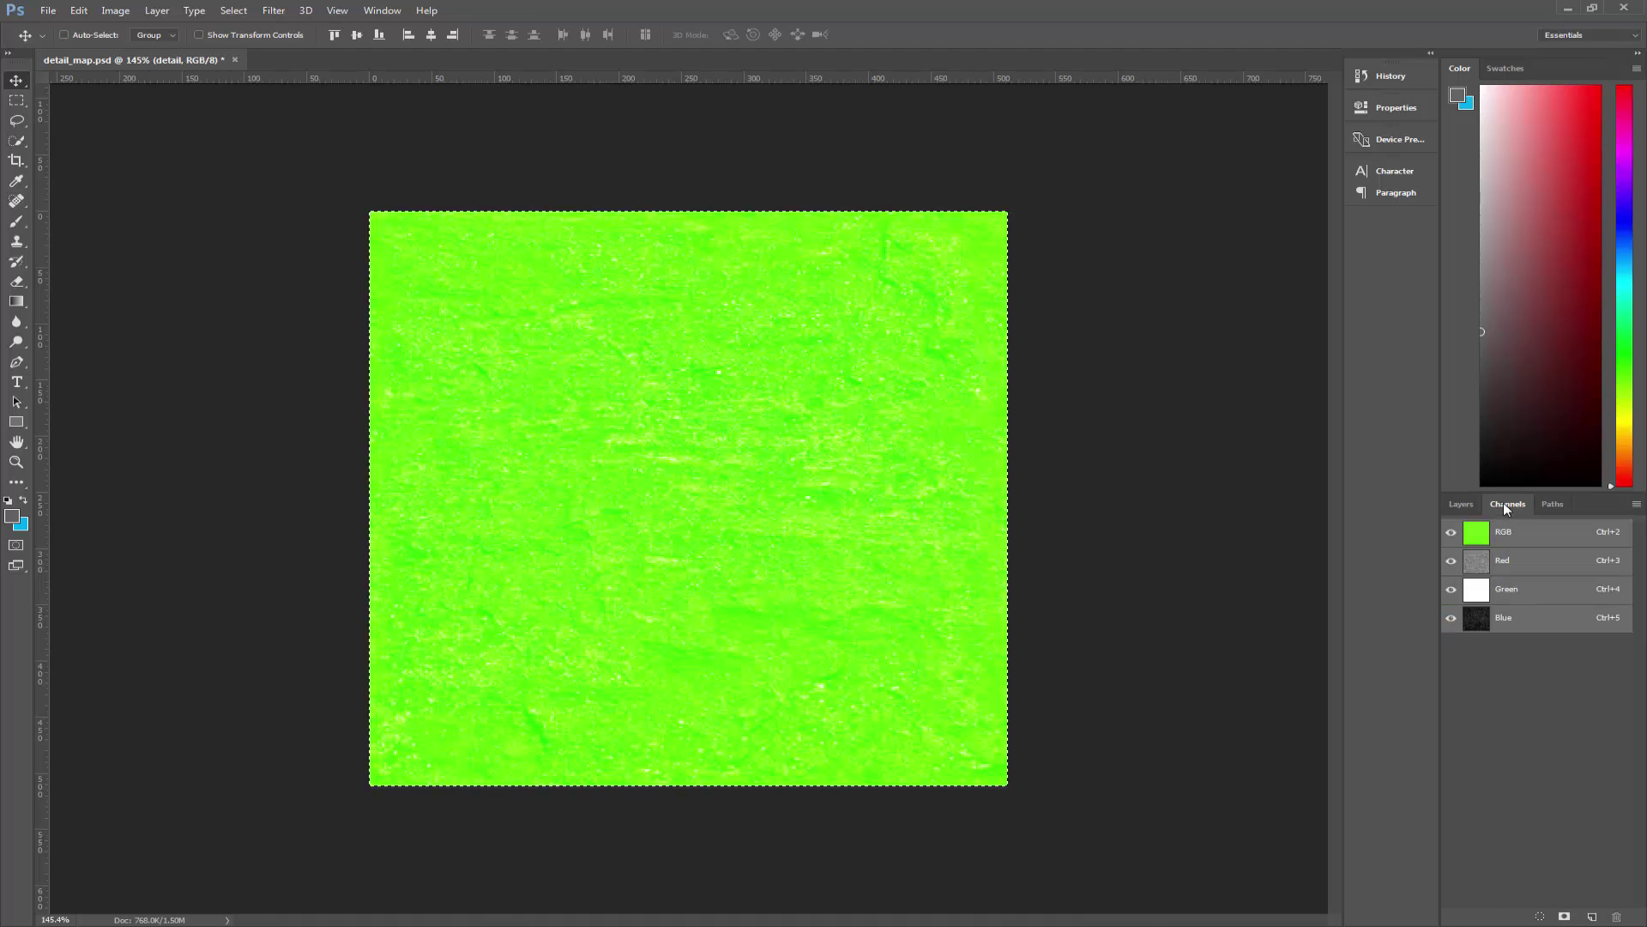
pyautogui.click(1592, 916)
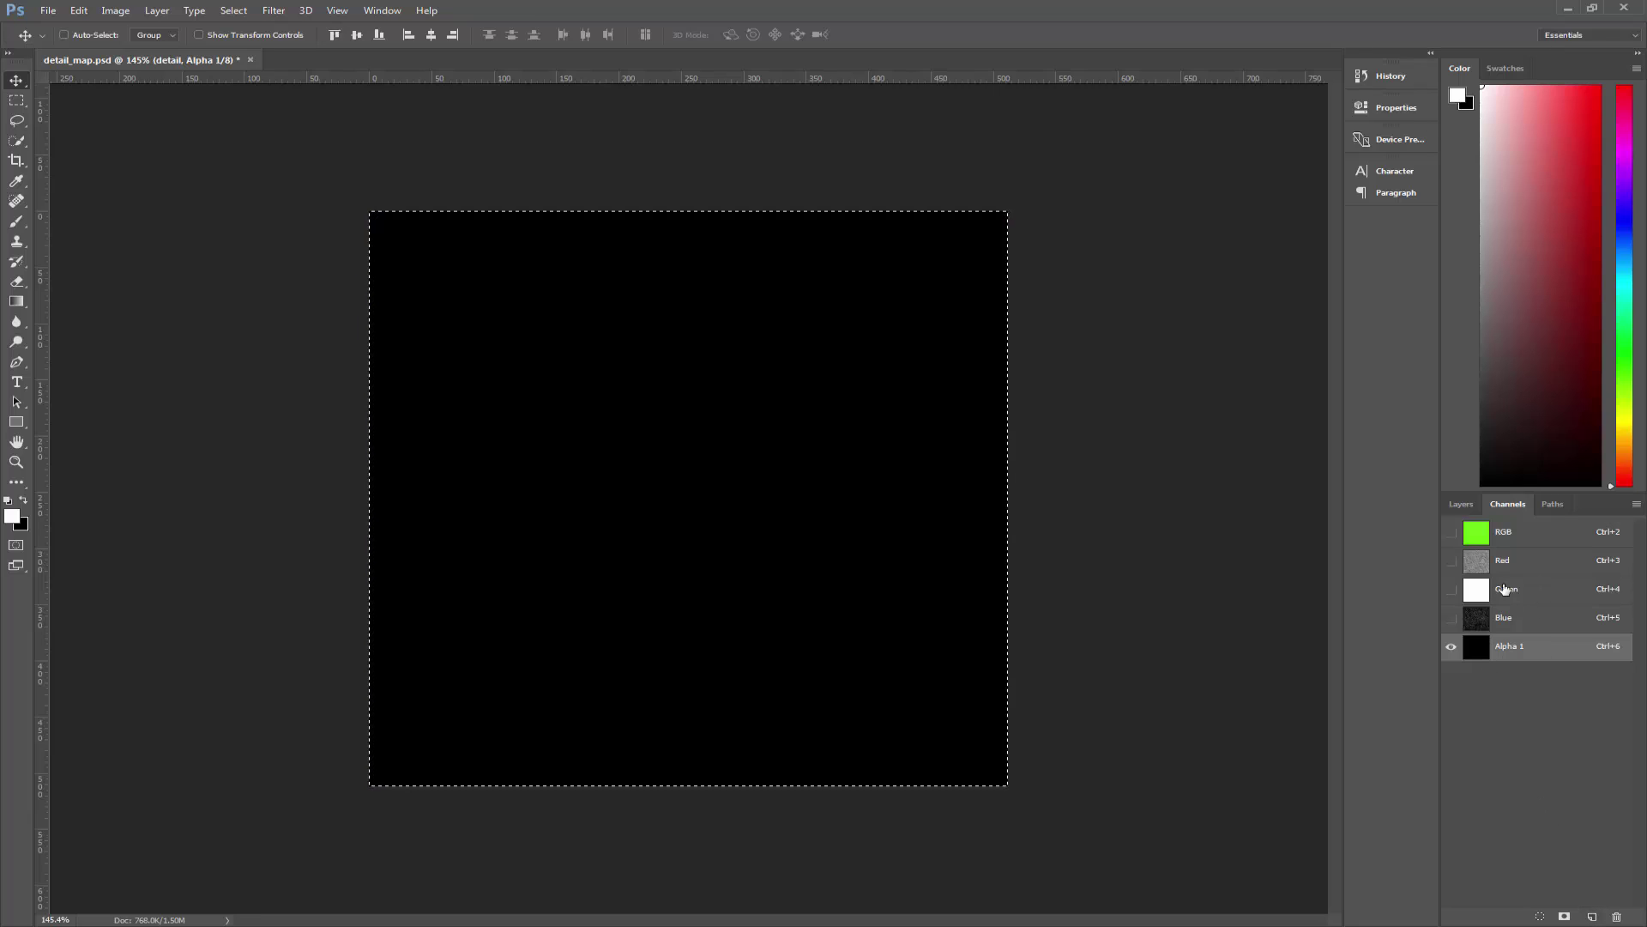
pyautogui.click(1503, 562)
# Show only the normal layer and copy its Red channel
pyautogui.click(1461, 503)
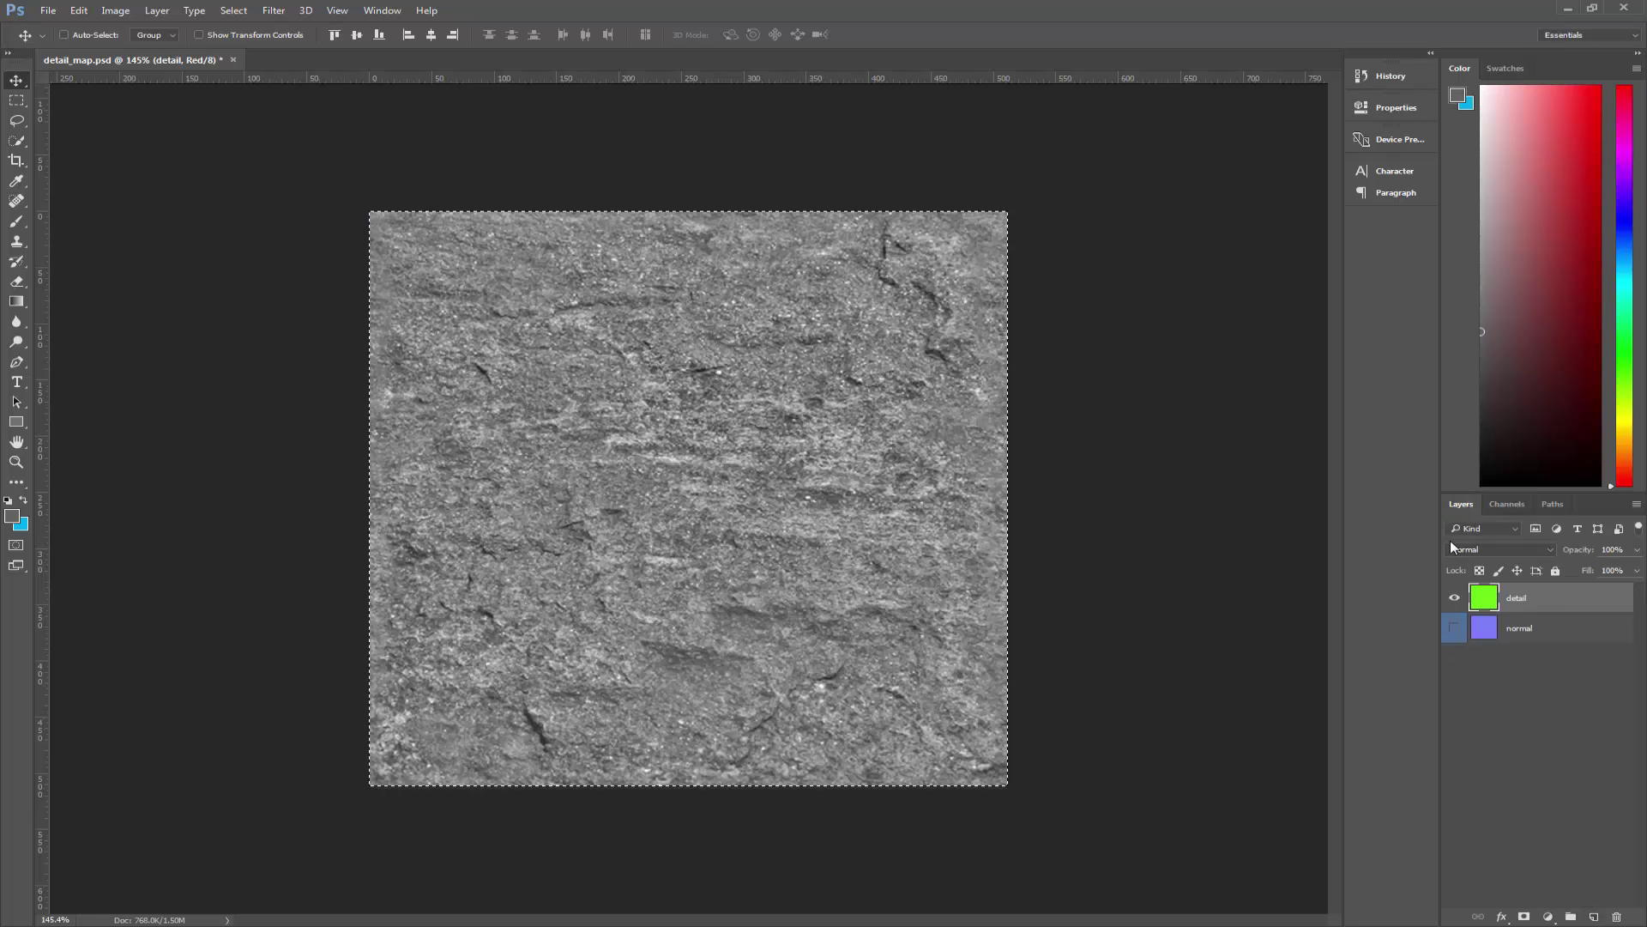
pyautogui.click(1454, 628)
pyautogui.click(1454, 597)
pyautogui.click(1530, 629)
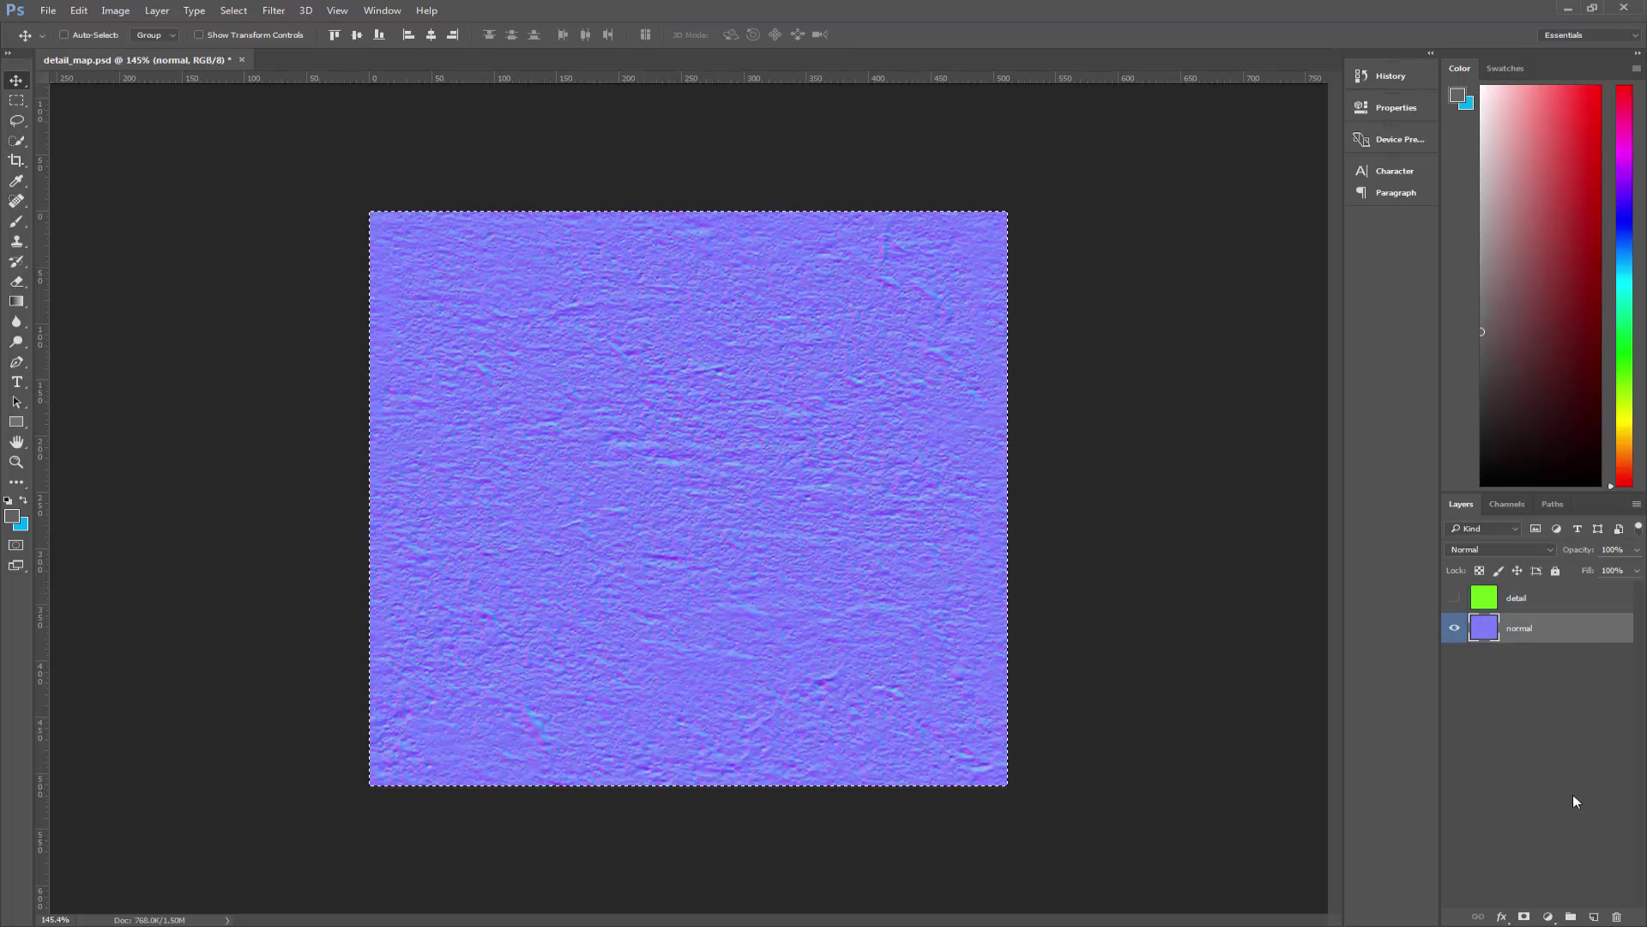
pyautogui.click(1503, 506)
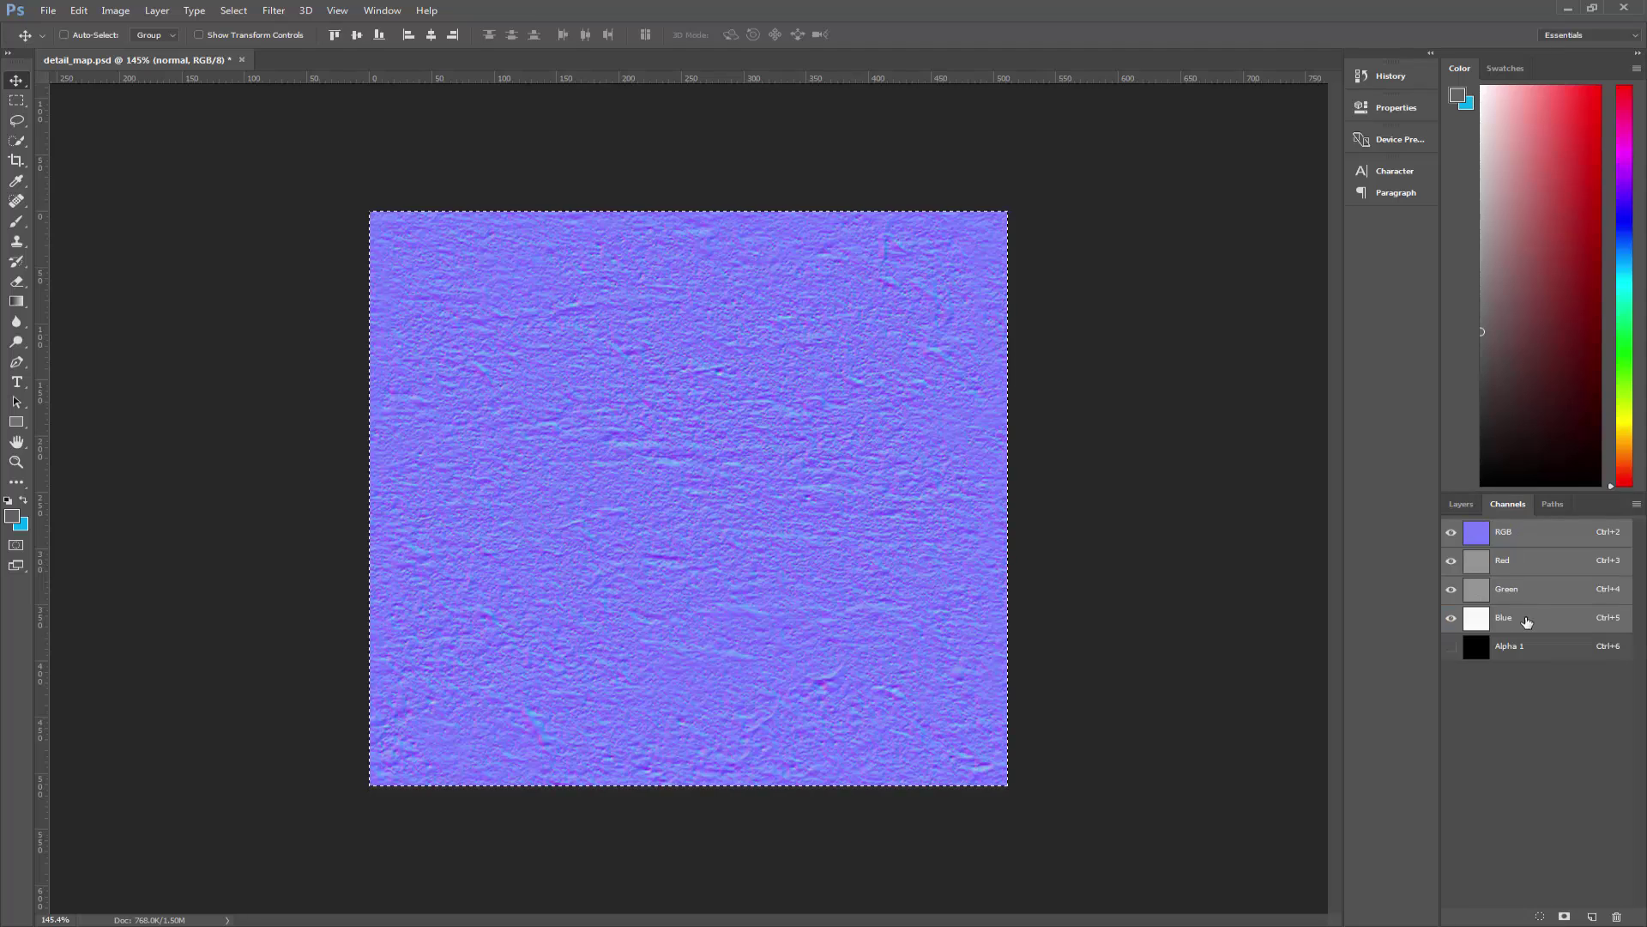
pyautogui.click(1521, 562)
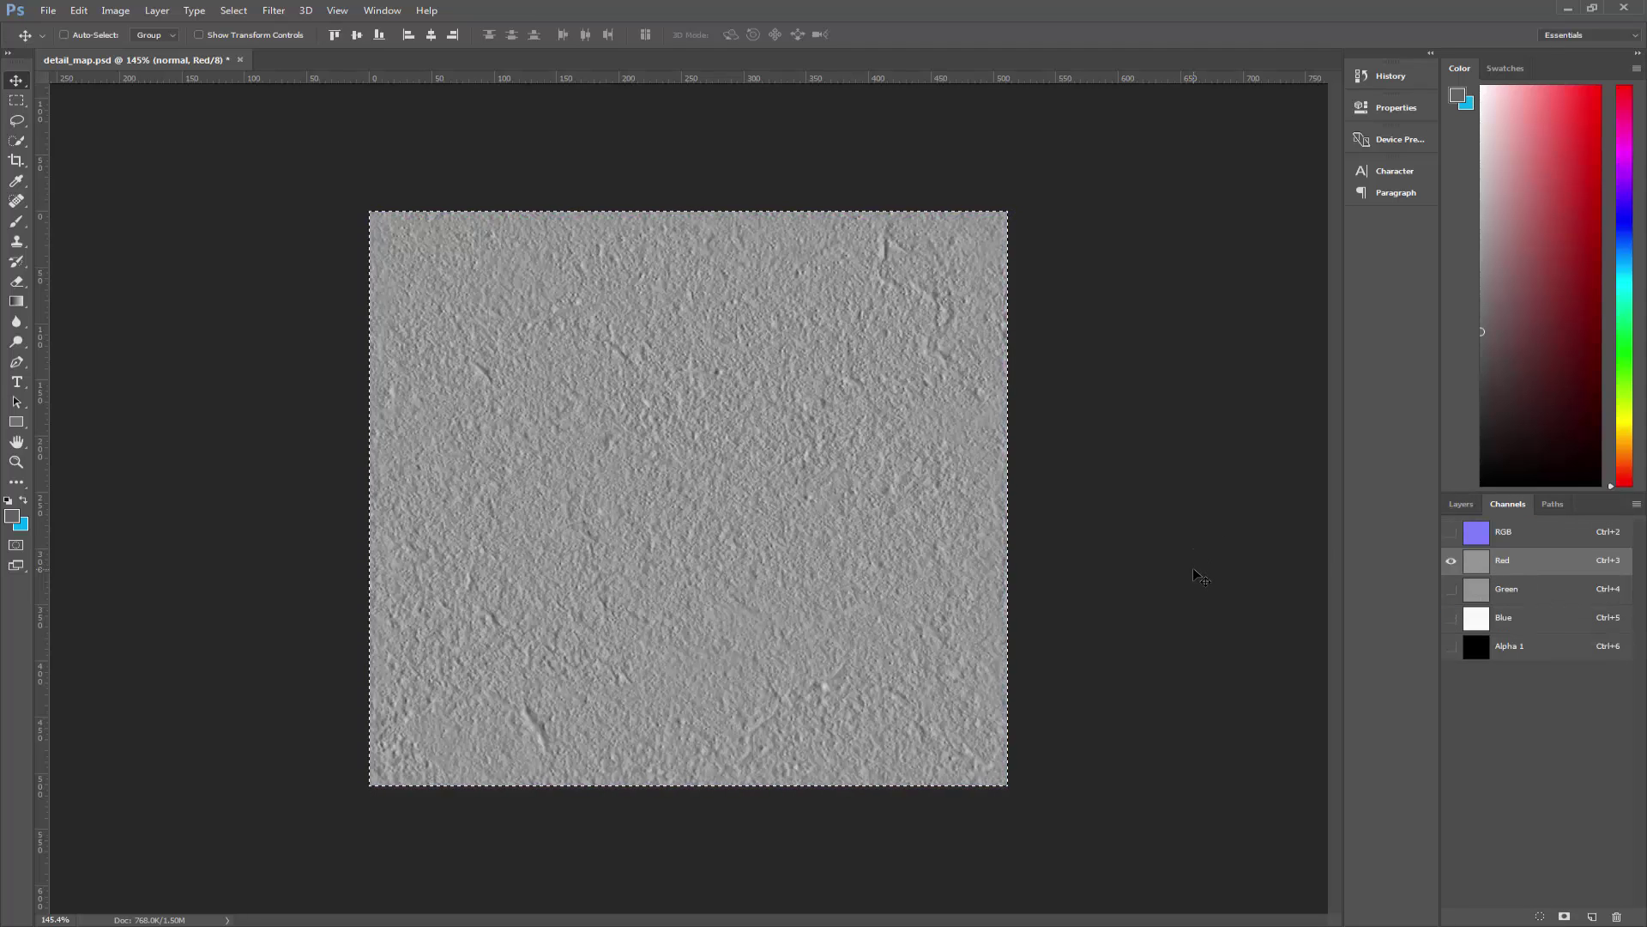
pyautogui.hotkey('ctrl', 'c')
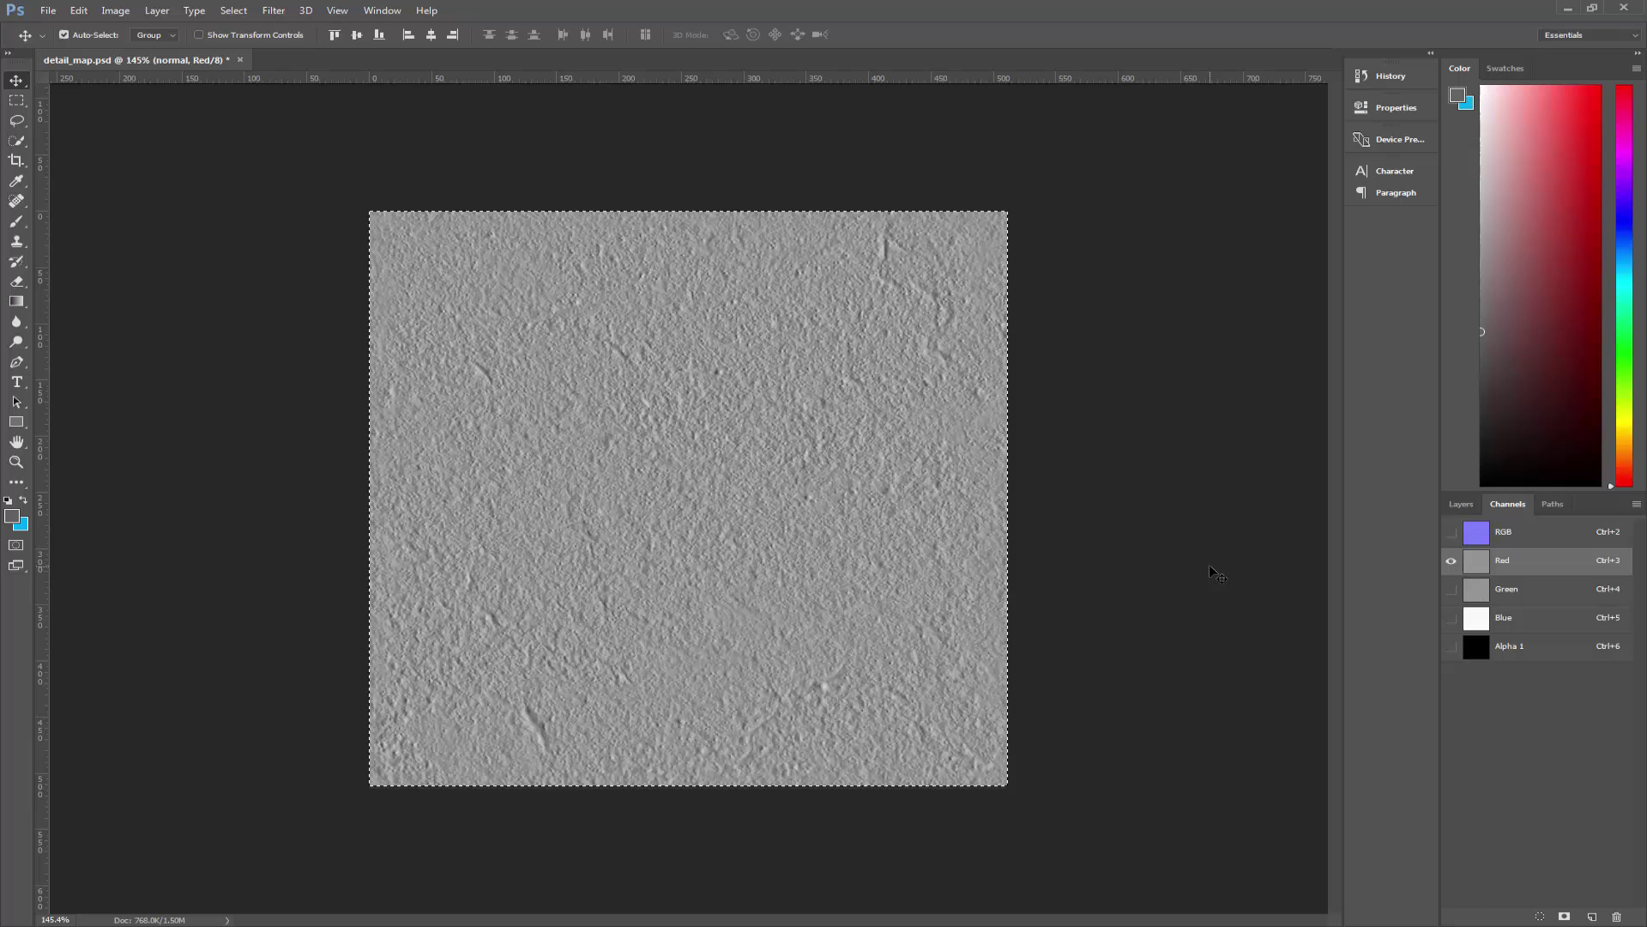
# Paste the normal Red data into the detail layer's Green channel and view RGB
pyautogui.click(1460, 504)
pyautogui.click(1549, 604)
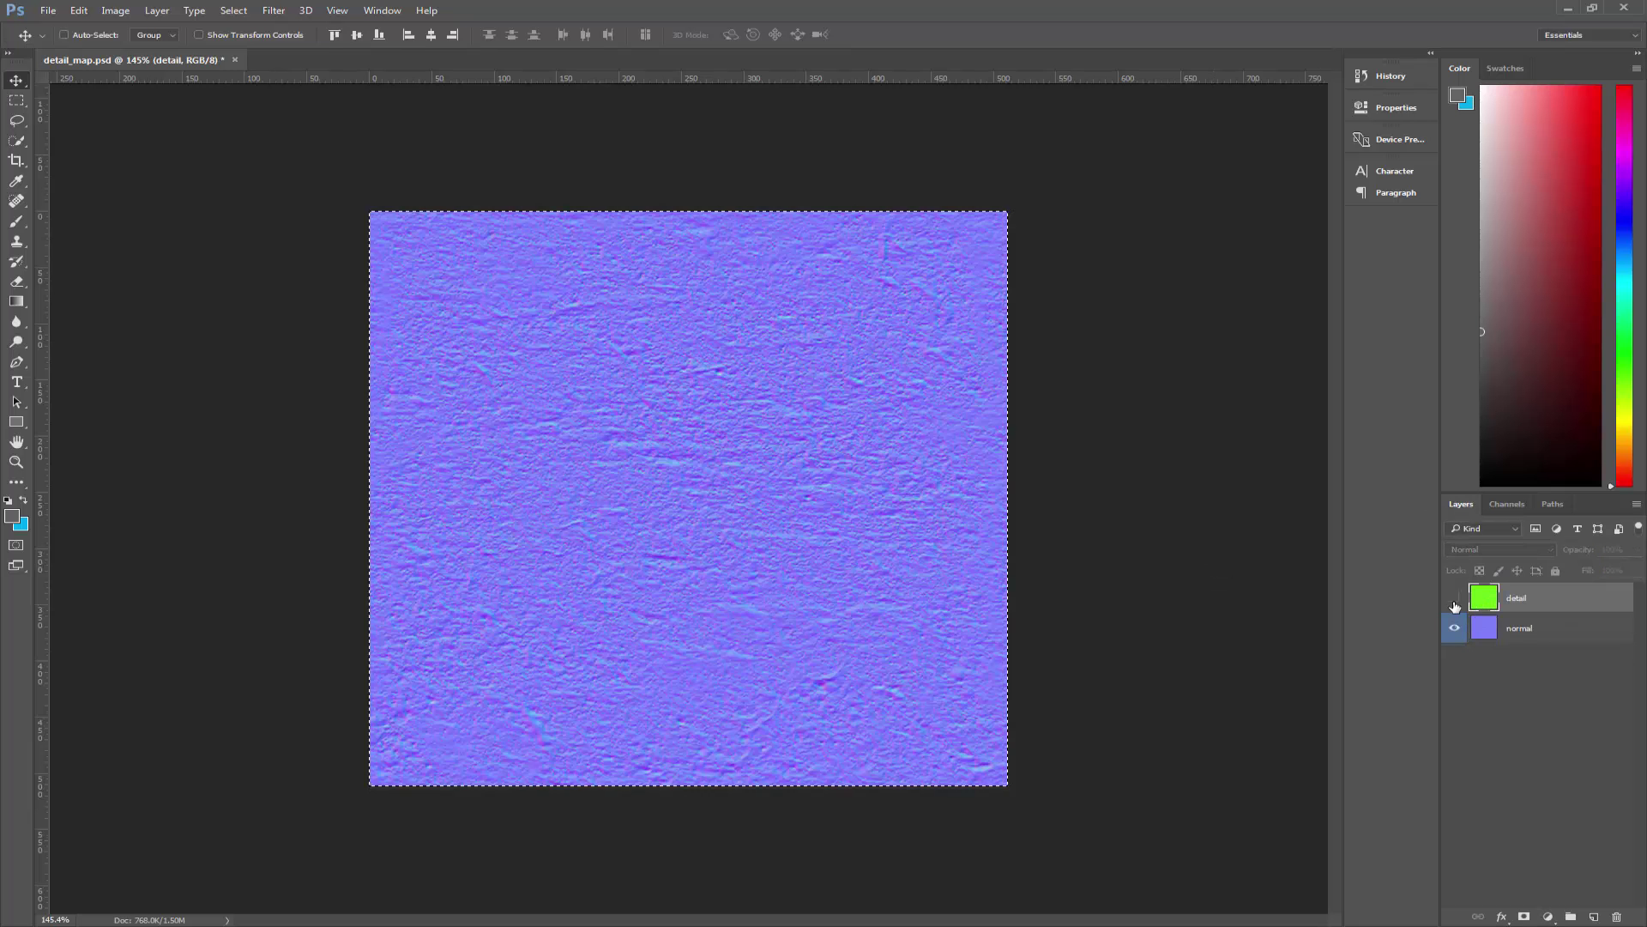
pyautogui.click(1454, 598)
pyautogui.click(1454, 628)
pyautogui.click(1509, 504)
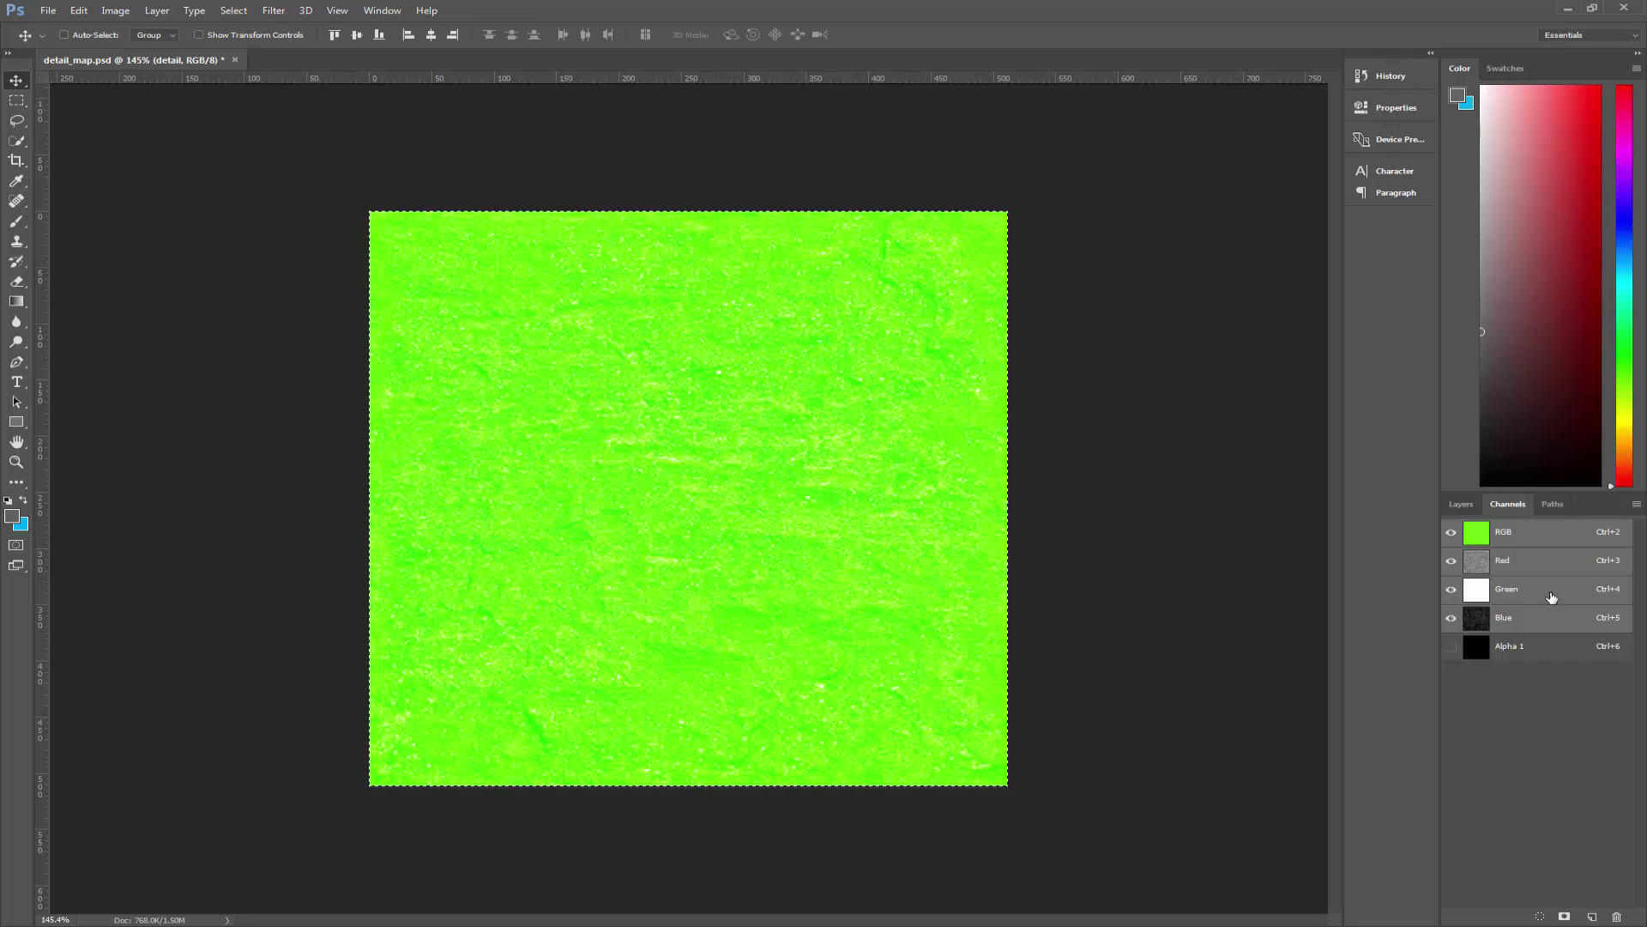
pyautogui.click(1552, 592)
pyautogui.press('ctrl')
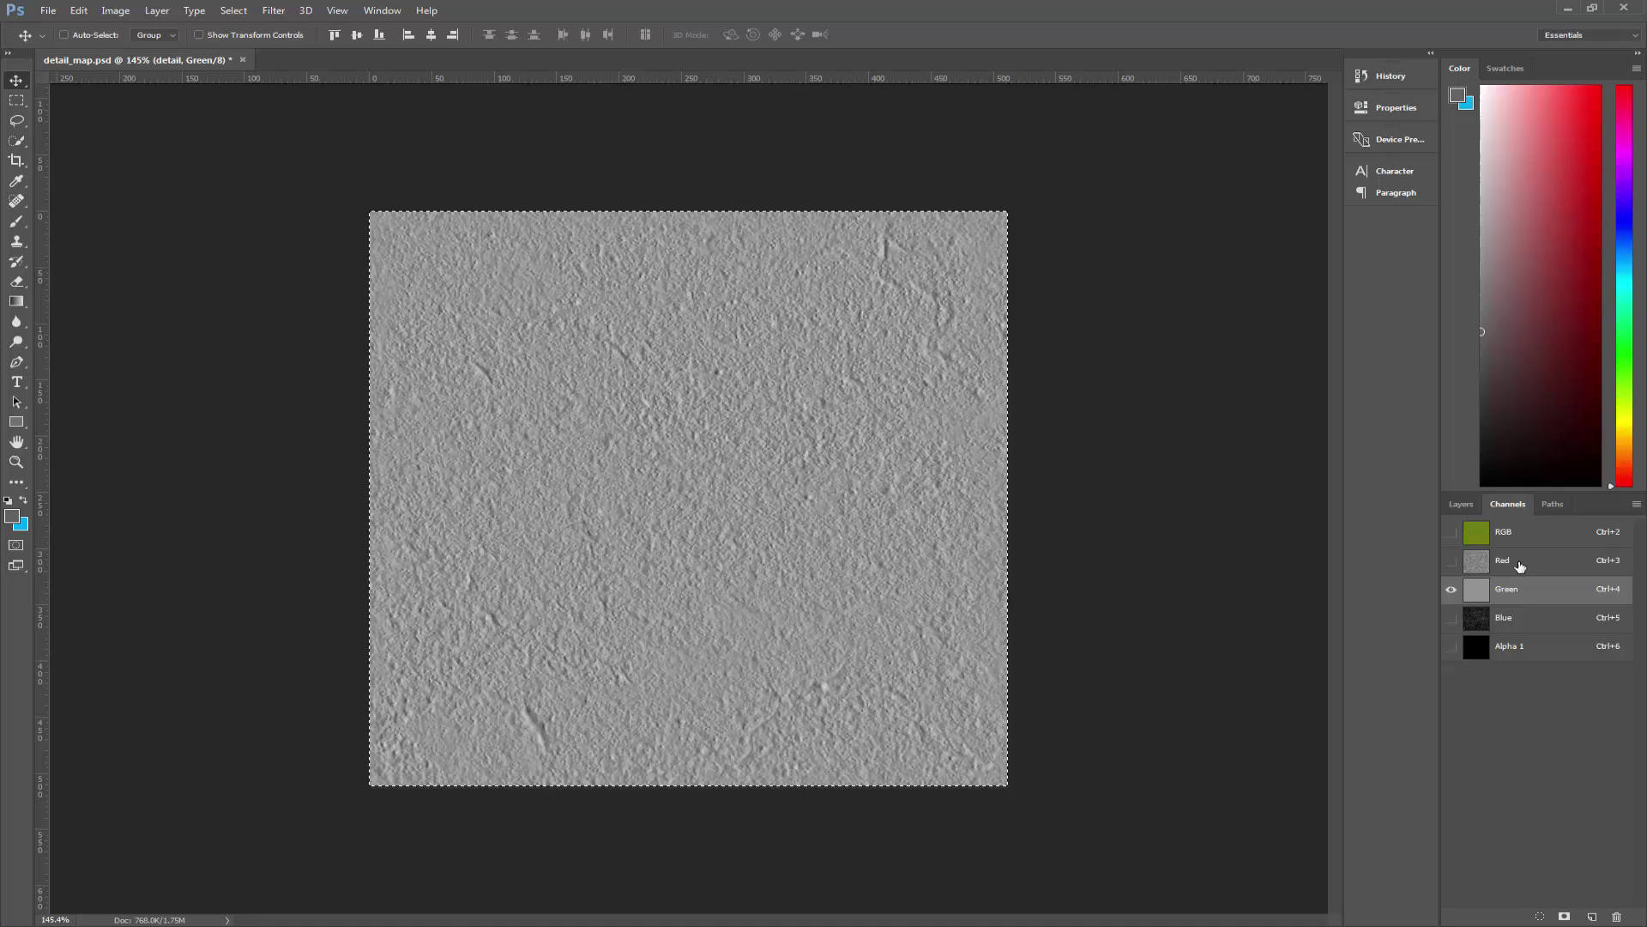
pyautogui.click(1519, 559)
pyautogui.click(1520, 538)
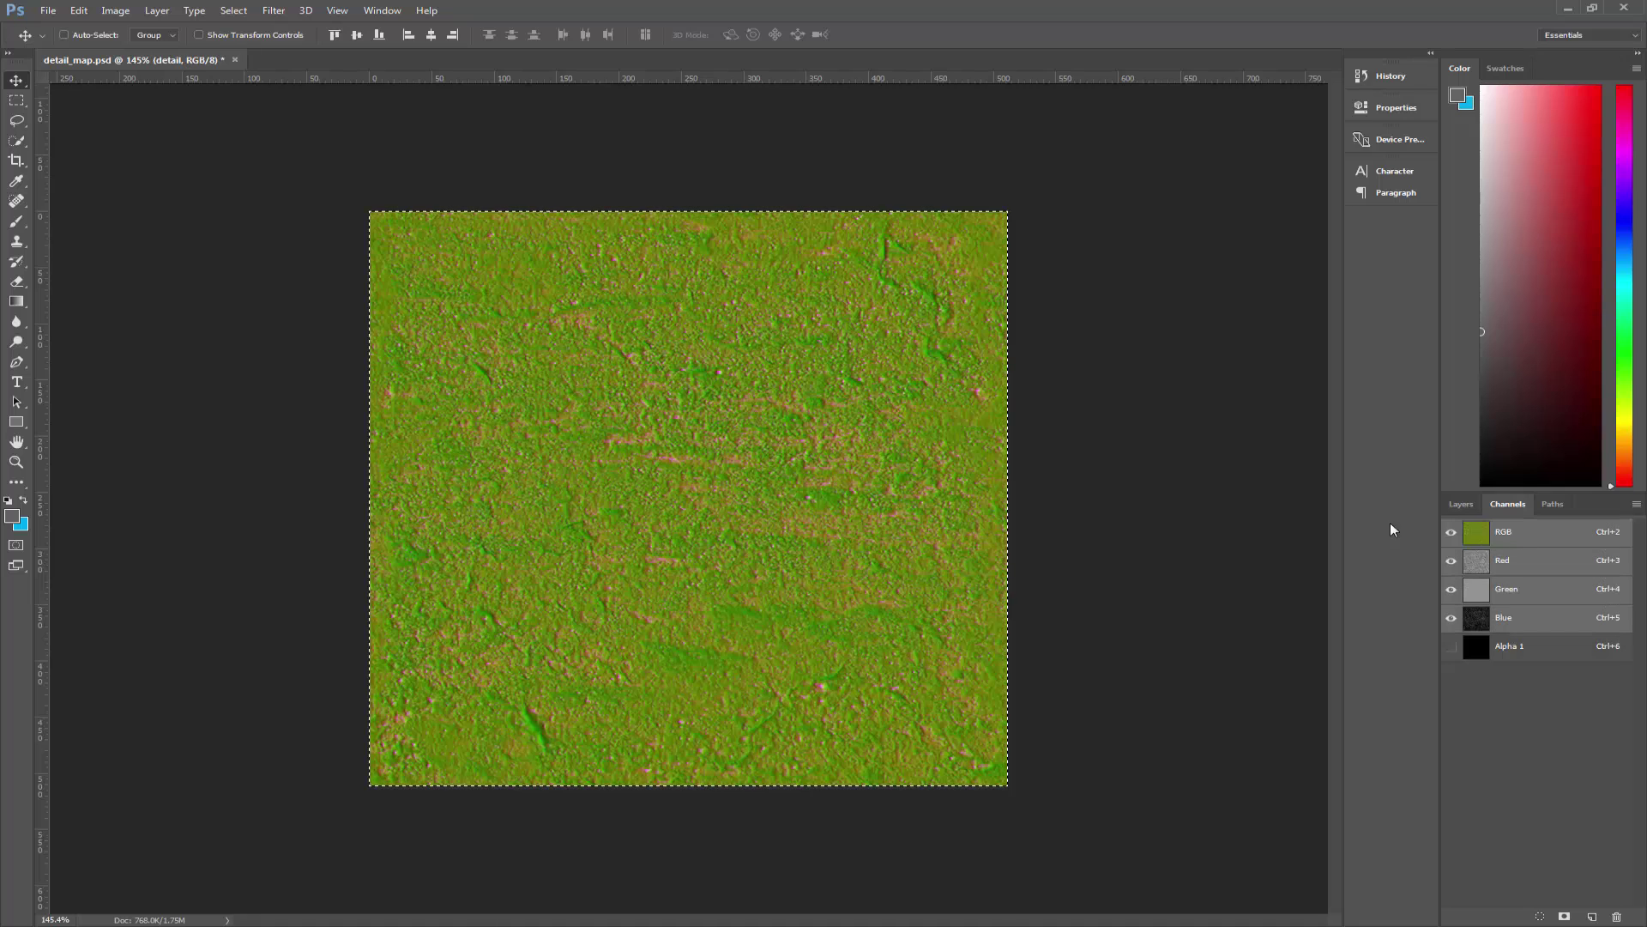
pyautogui.click(1452, 506)
# Show only the normal layer and take its Green channel
pyautogui.click(1535, 629)
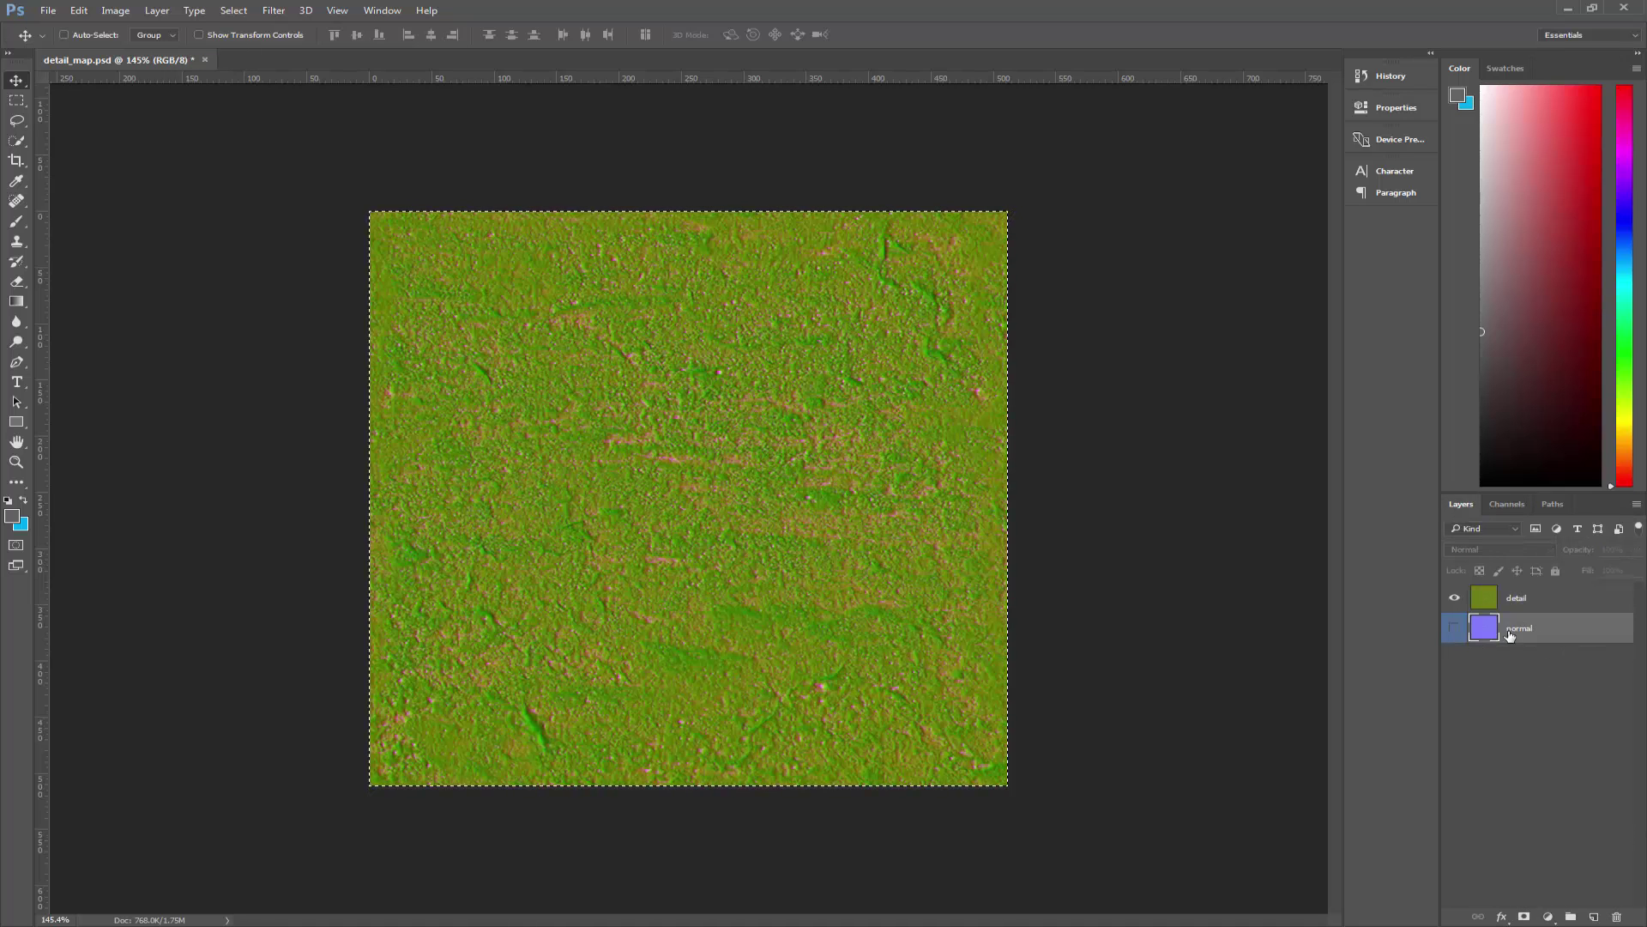
pyautogui.click(1454, 598)
pyautogui.click(1455, 629)
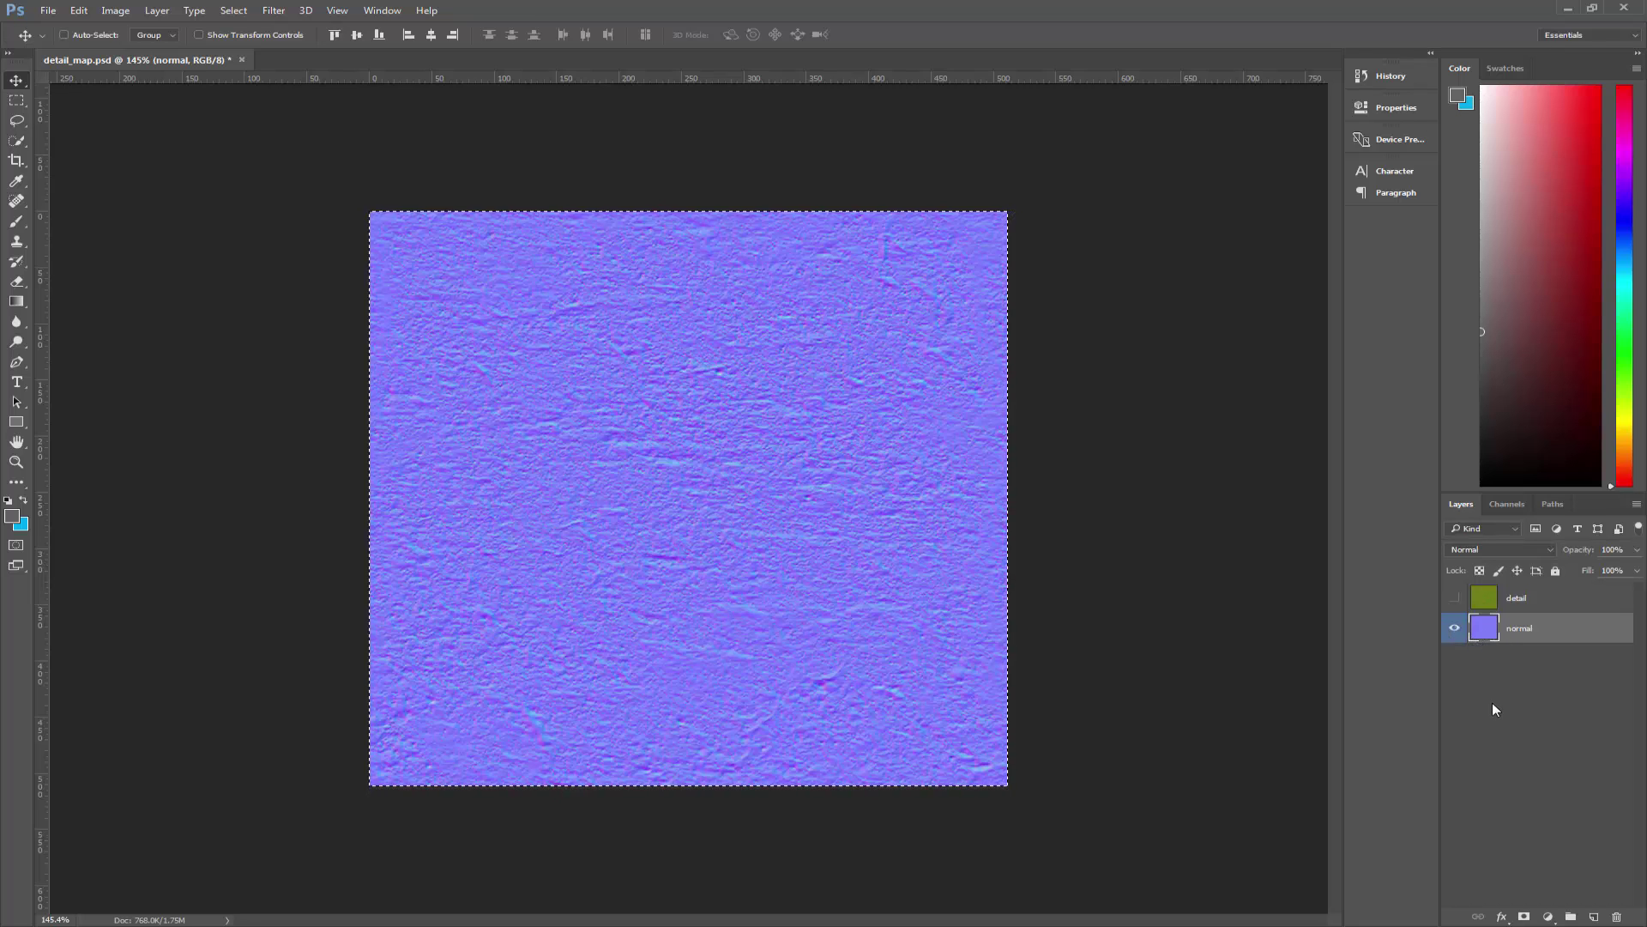
pyautogui.click(1512, 502)
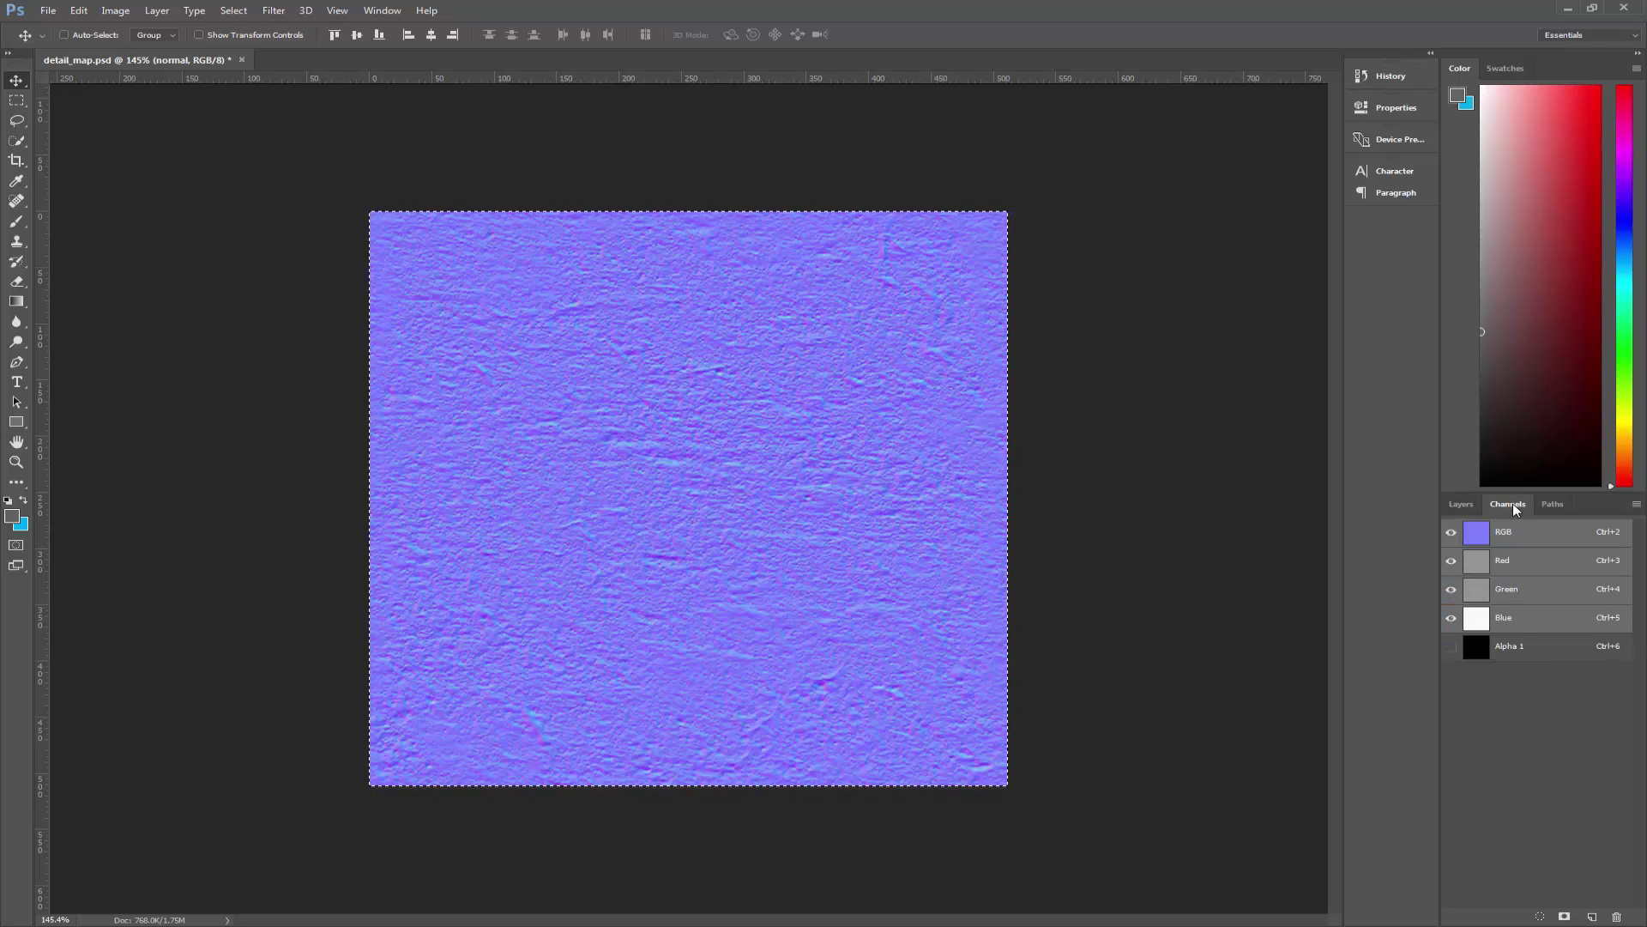
pyautogui.click(1540, 598)
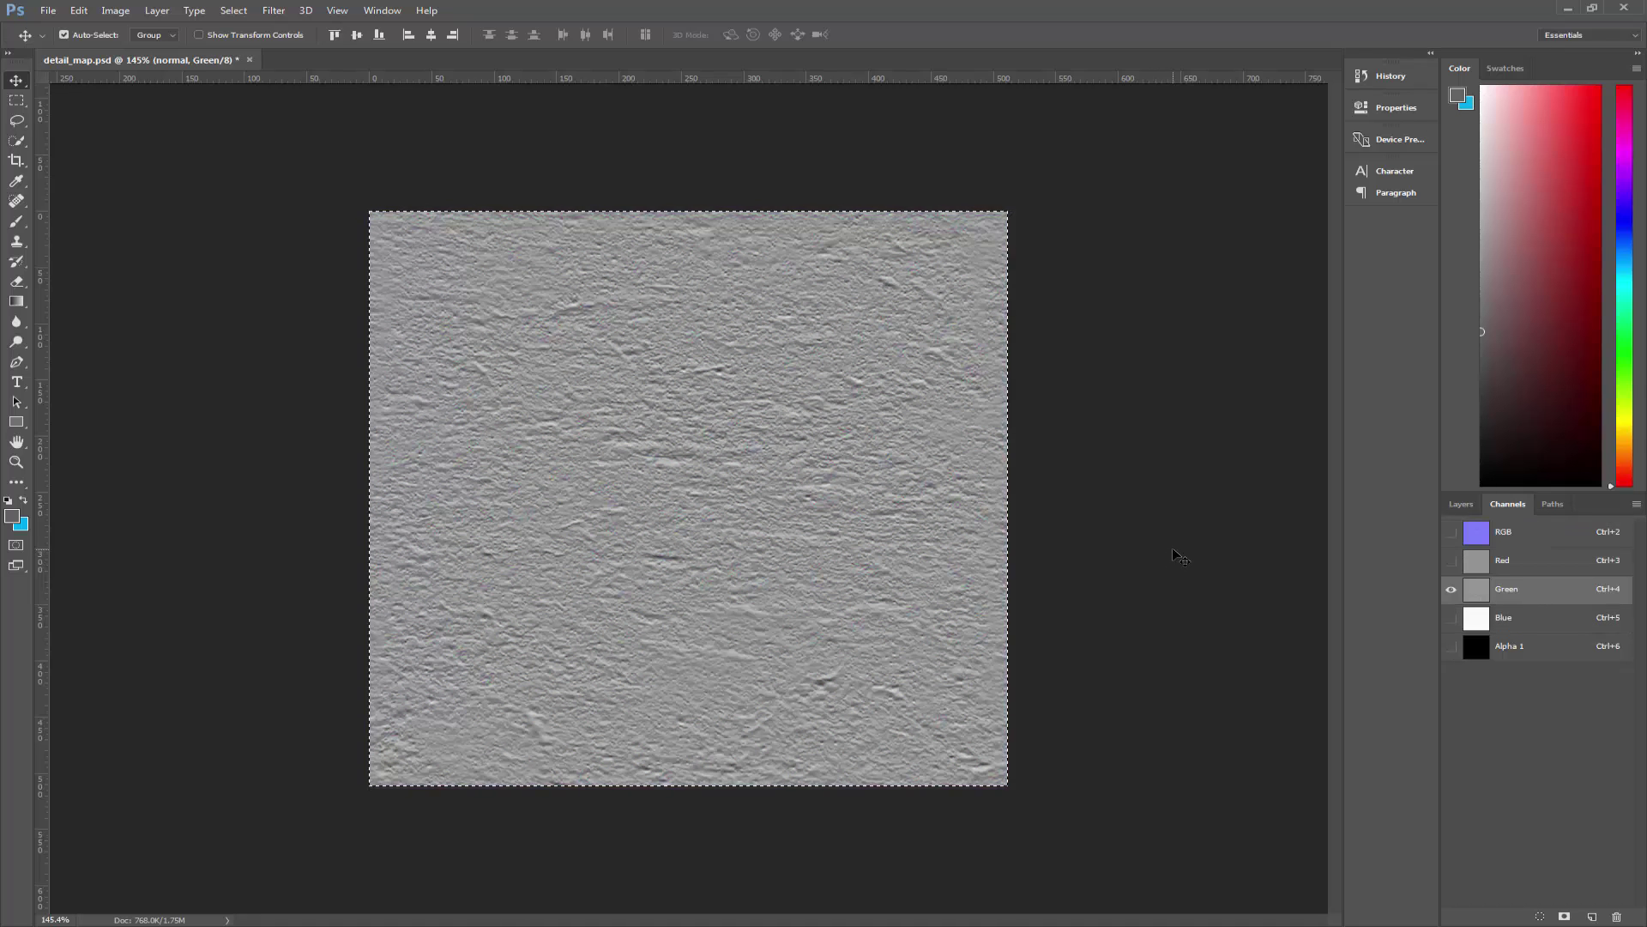
pyautogui.click(1475, 533)
pyautogui.click(1461, 504)
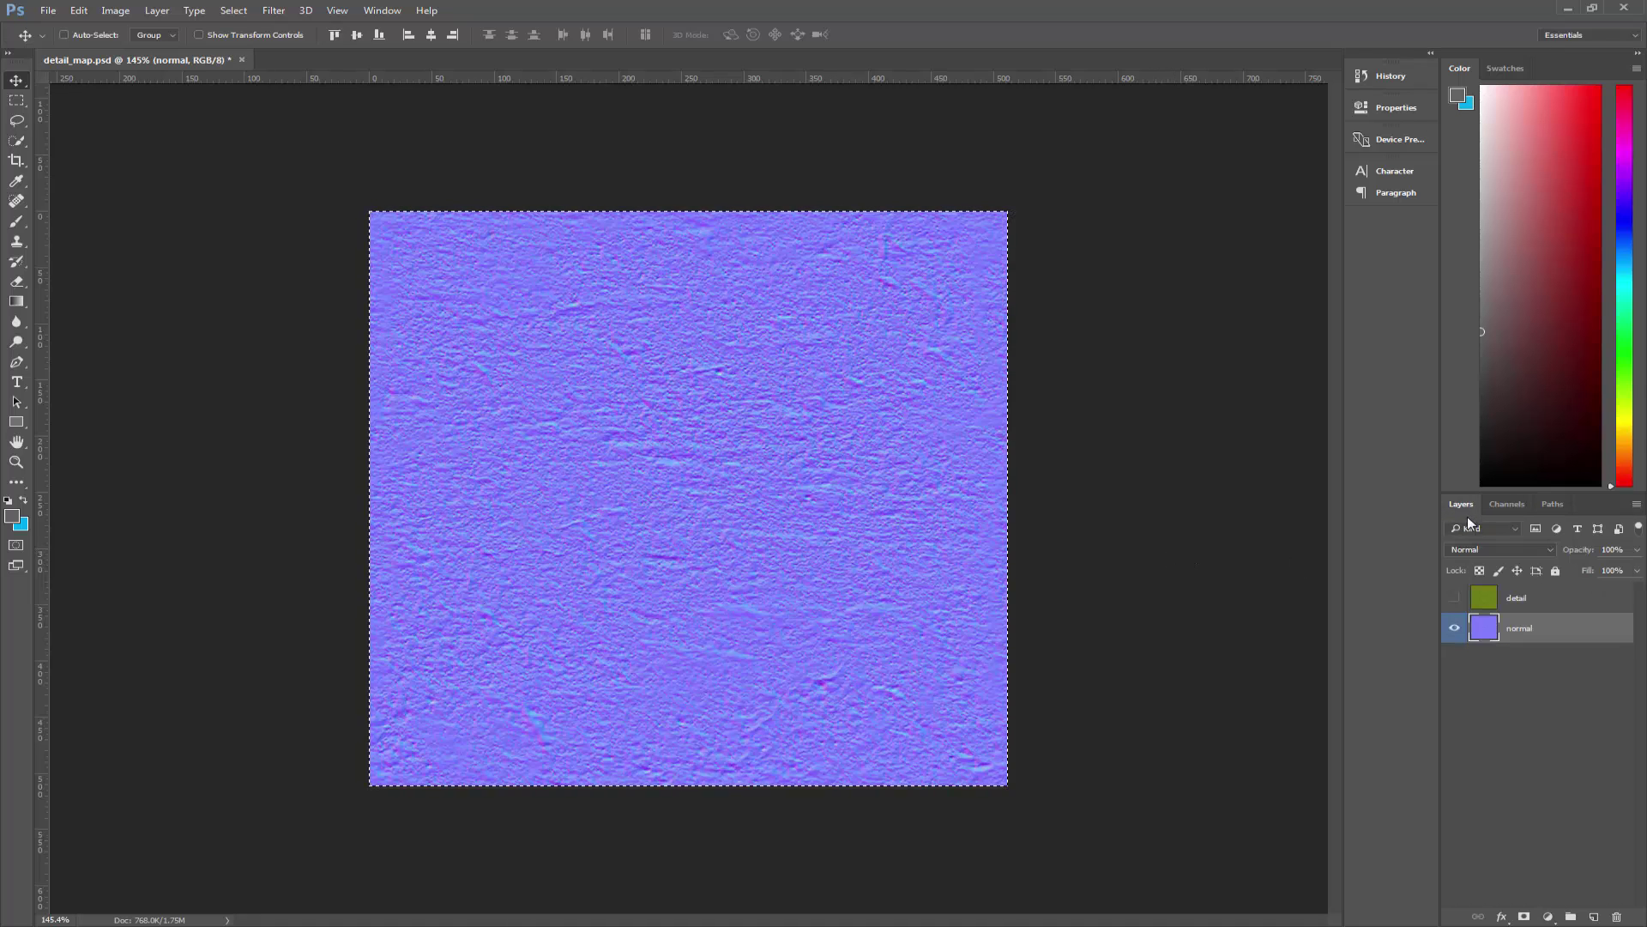
# Paste the normal Green data into the detail layer's Alpha 1 channel, then view RGB
pyautogui.click(1516, 599)
pyautogui.click(1455, 595)
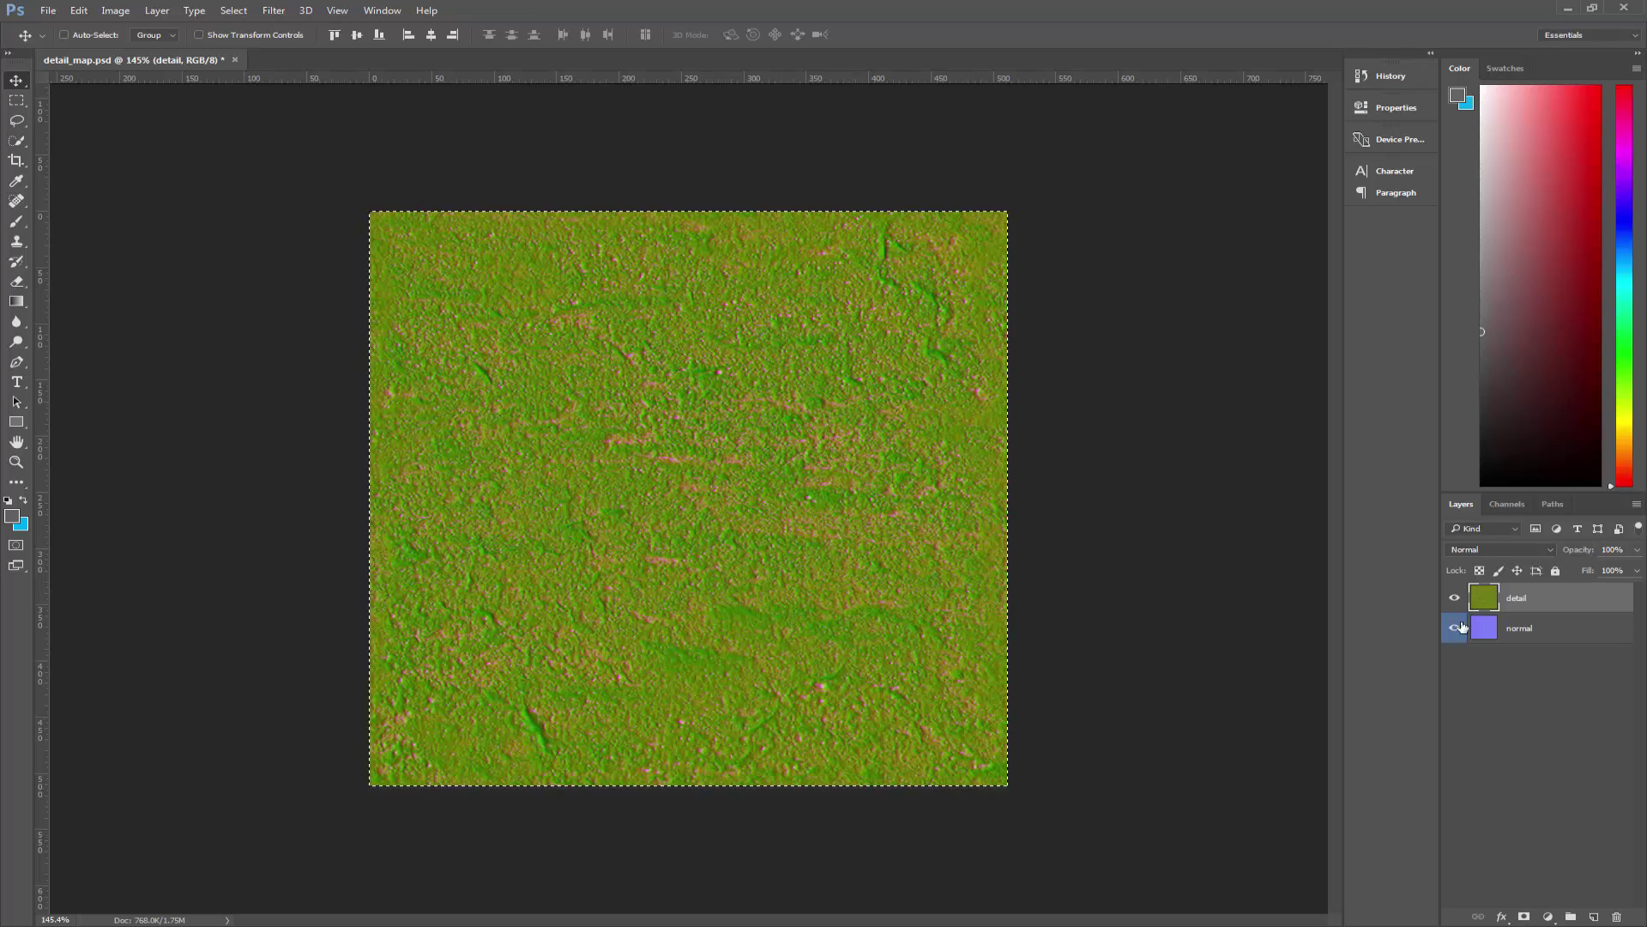
pyautogui.click(1455, 627)
pyautogui.click(1508, 504)
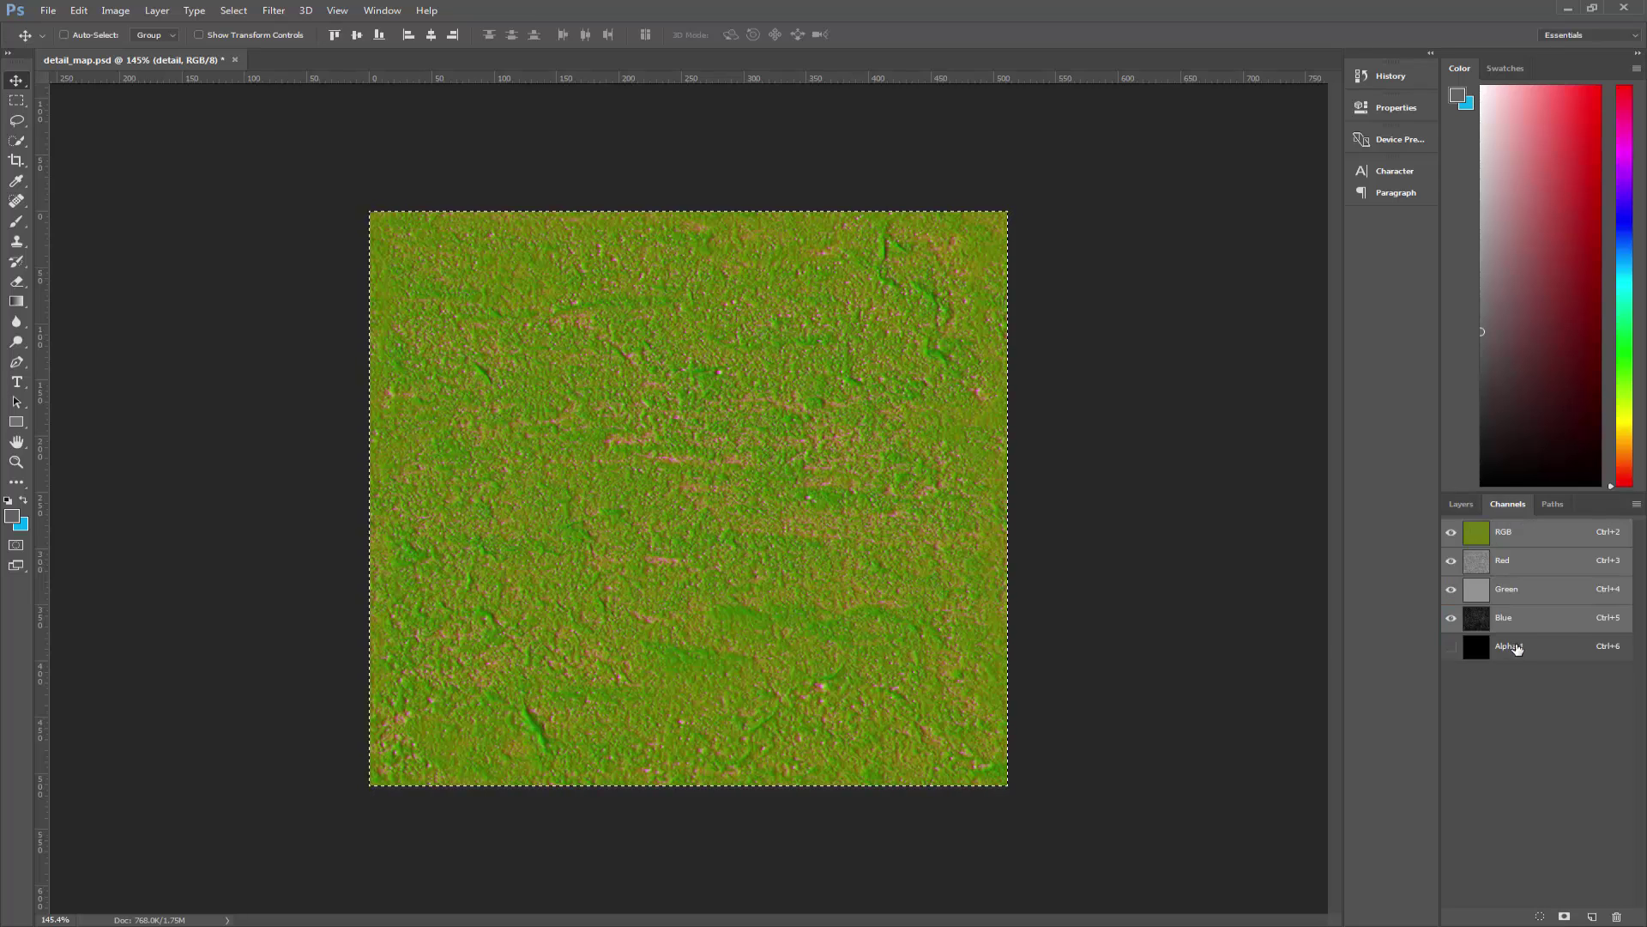
pyautogui.click(1510, 648)
pyautogui.hotkey('ctrl', 'v')
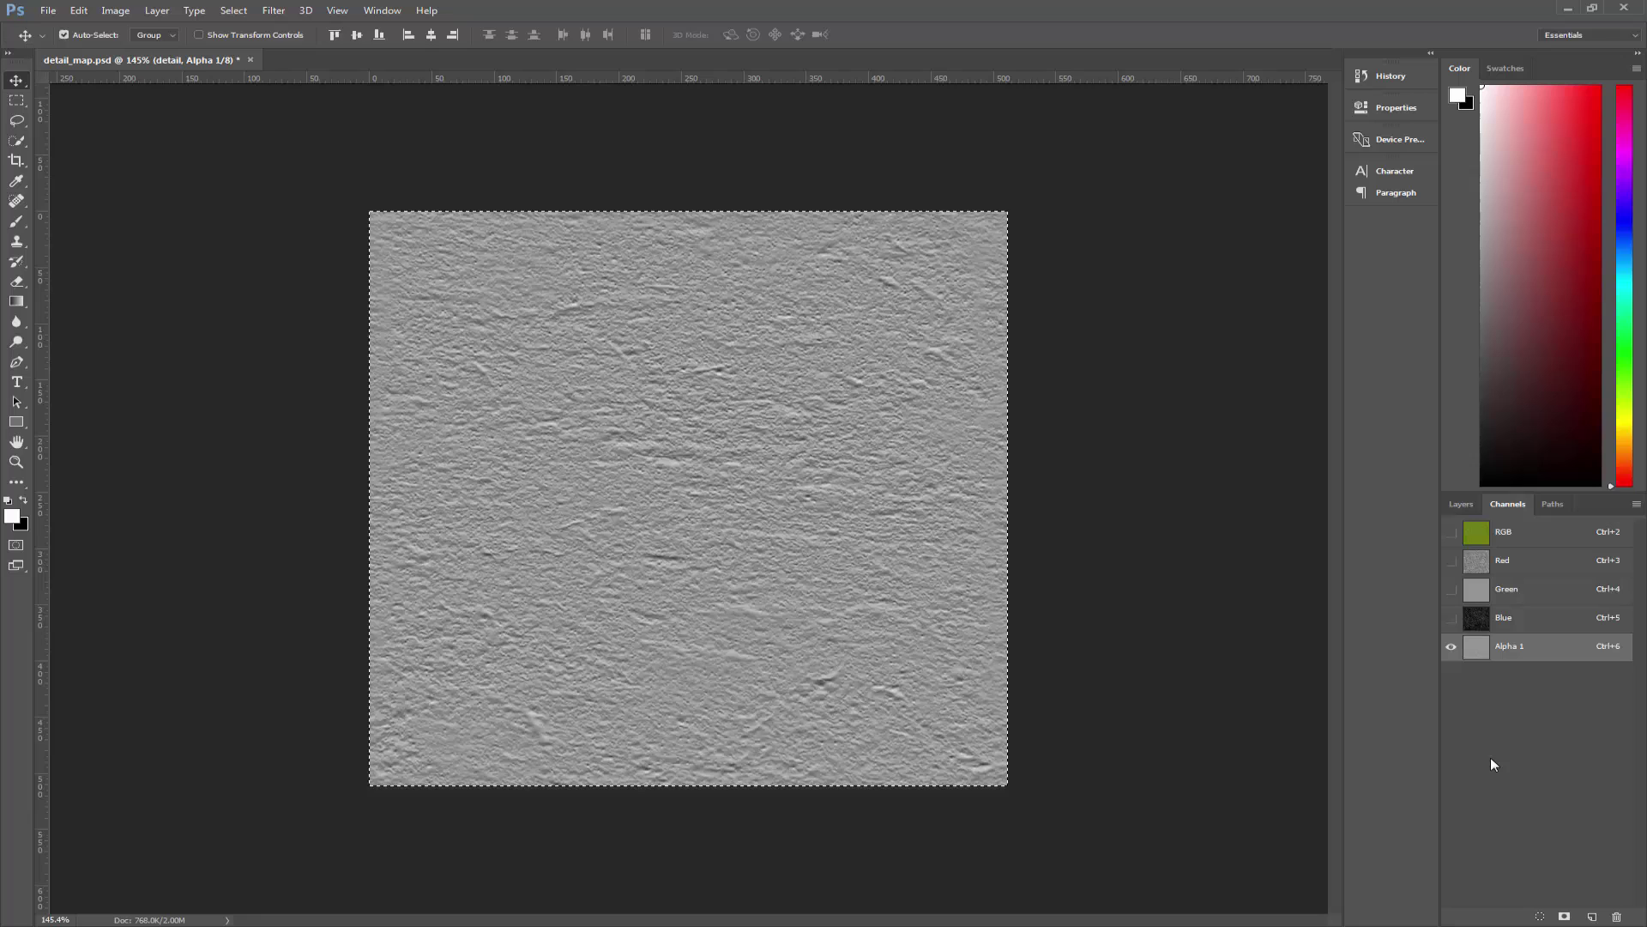
pyautogui.click(1484, 532)
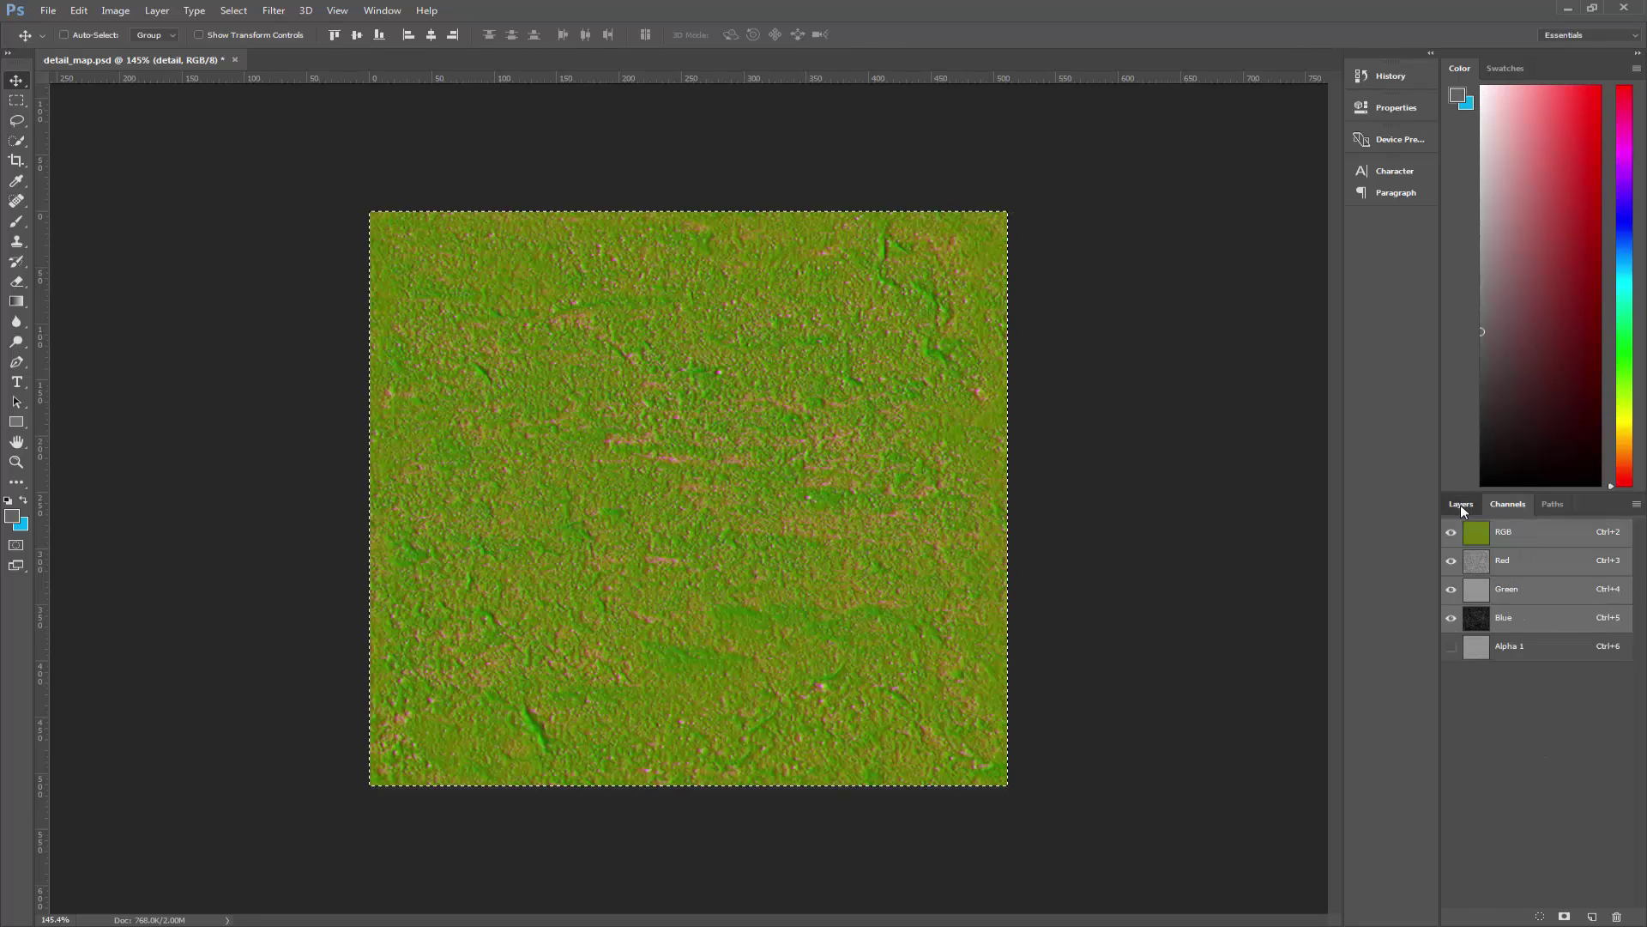
# Delete the normal layer and choose CryTIFPlugin as the Save As format
pyautogui.click(1460, 505)
pyautogui.moveTo(1484, 631); pyautogui.dragTo(1619, 917)
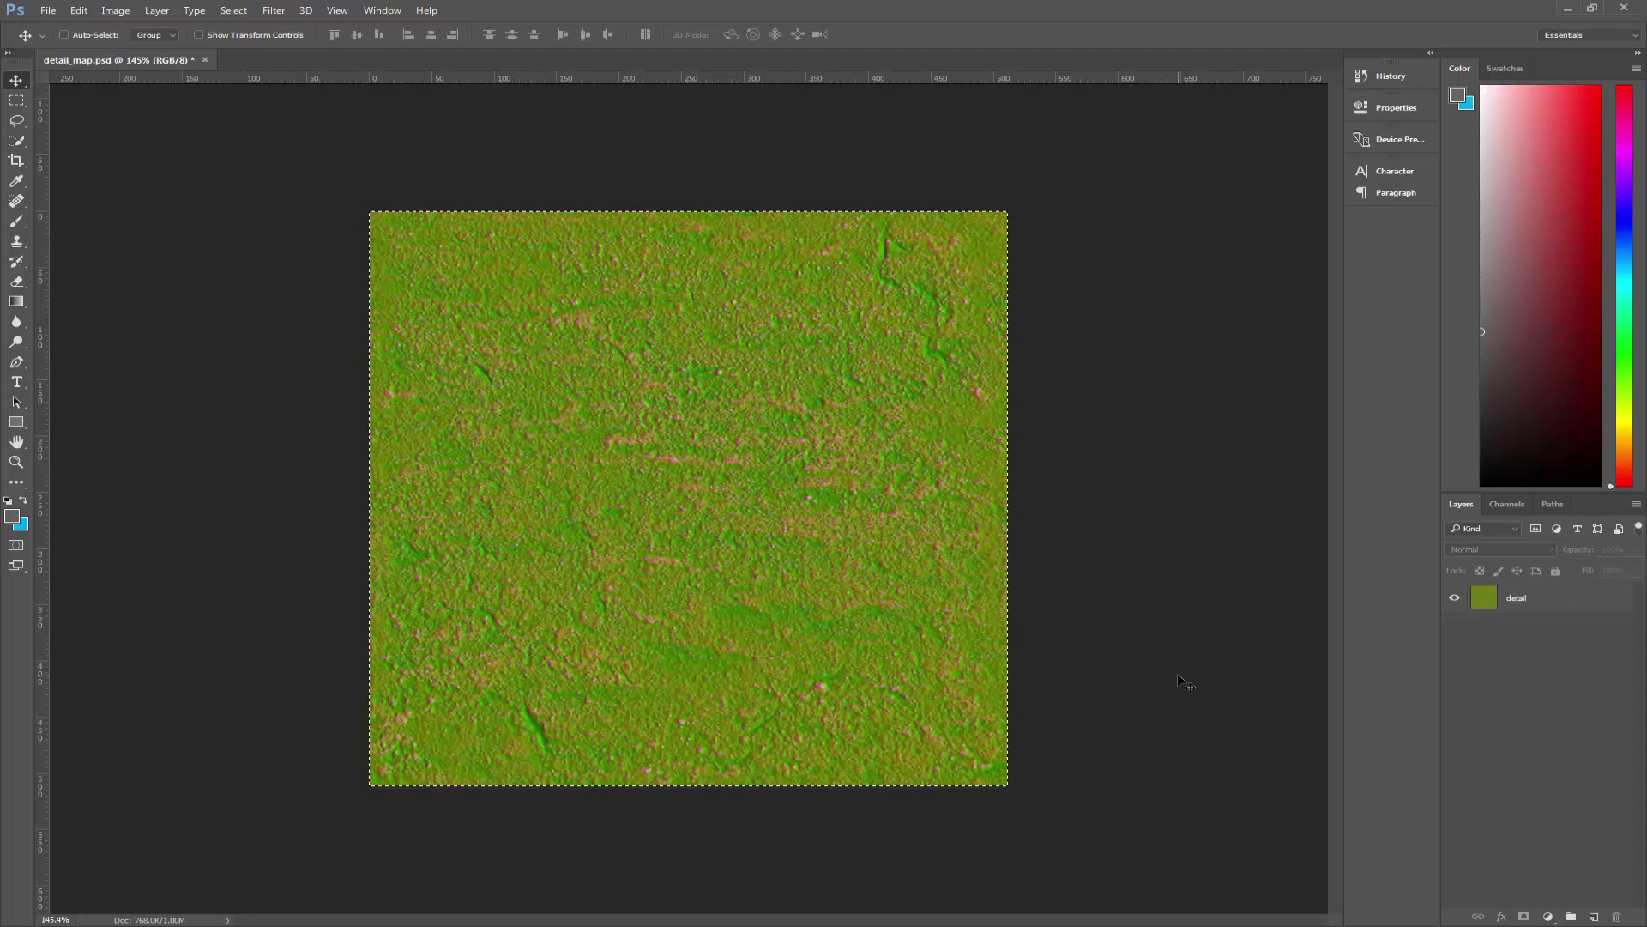
pyautogui.click(48, 10)
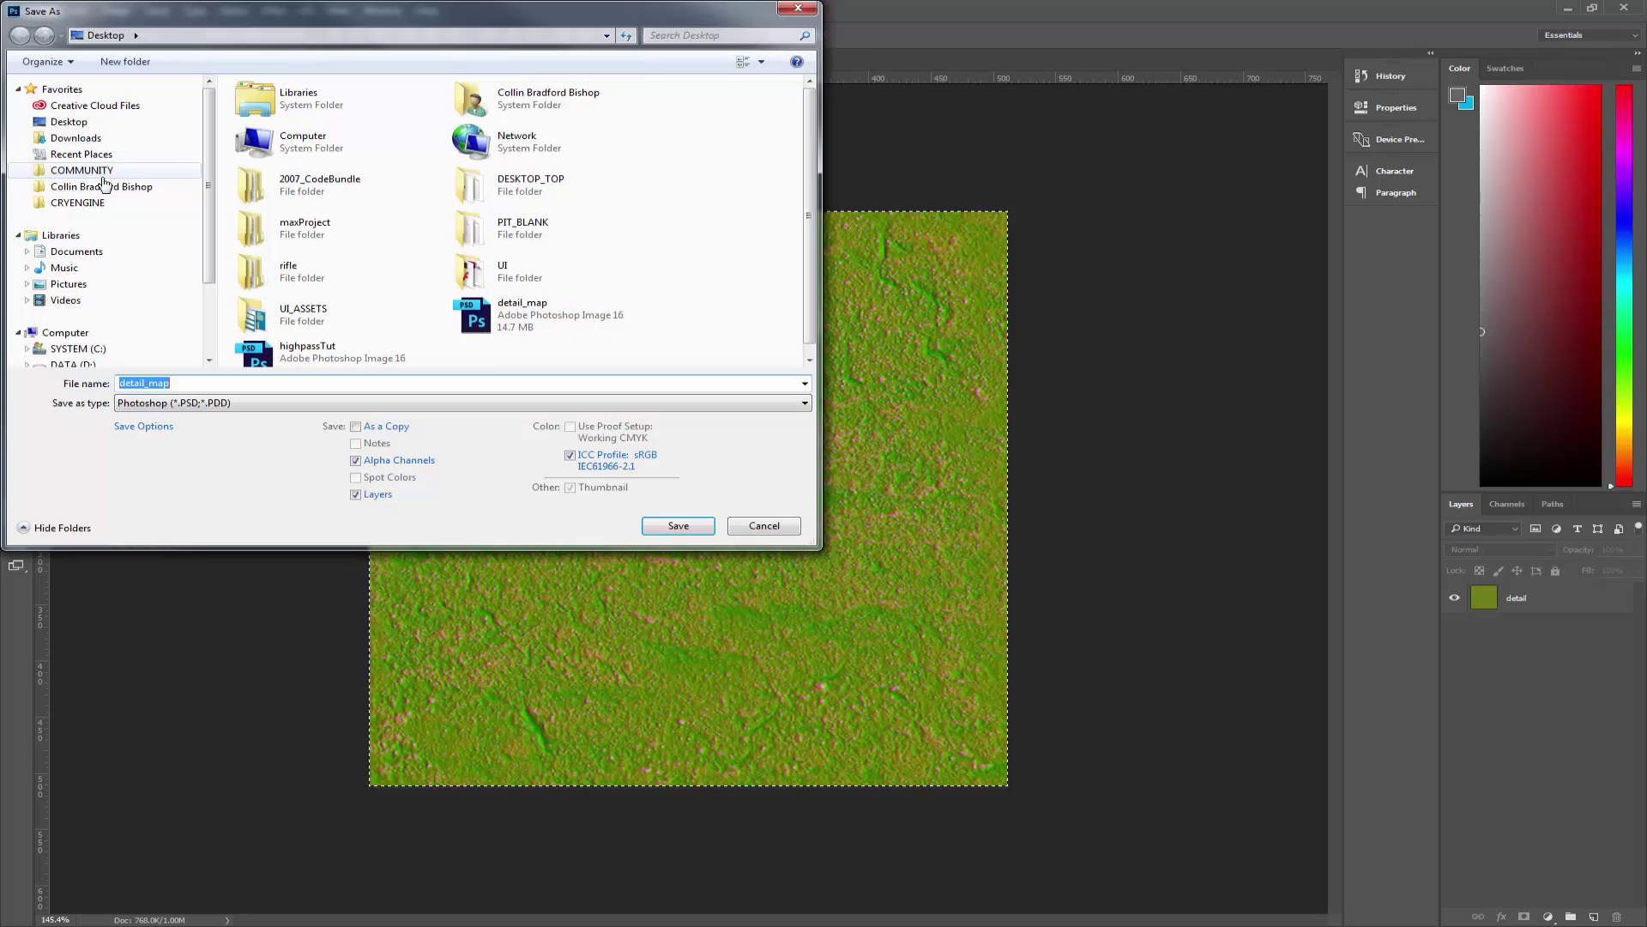
pyautogui.click(157, 403)
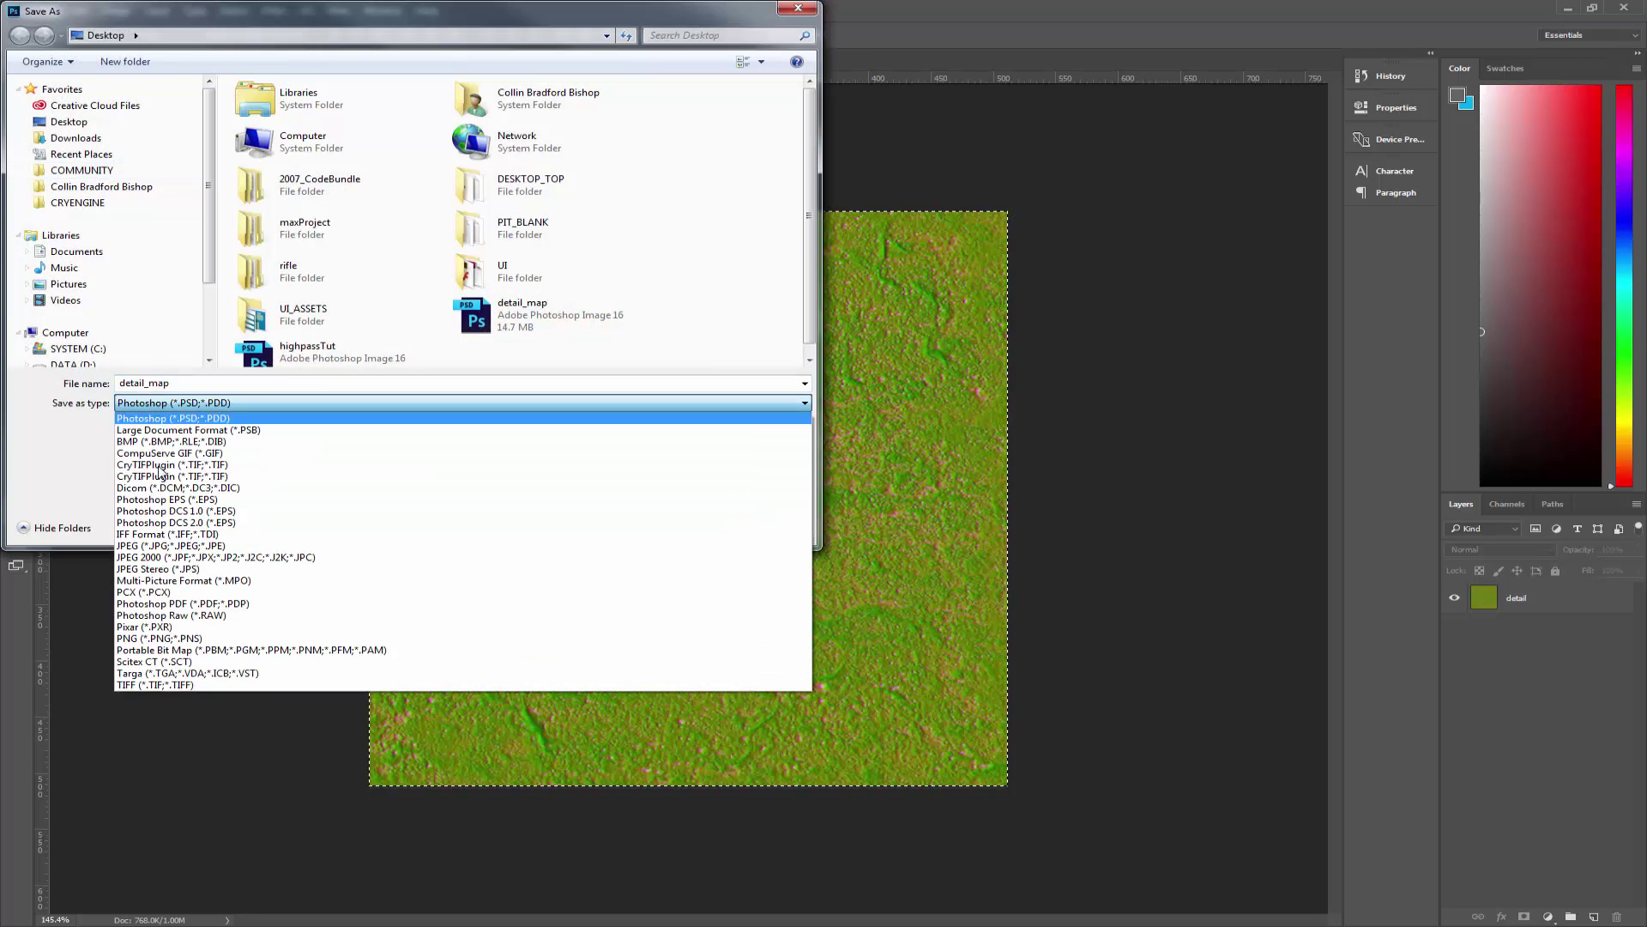
pyautogui.click(160, 476)
# Name the file concrete_detail and save it
pyautogui.click(158, 386)
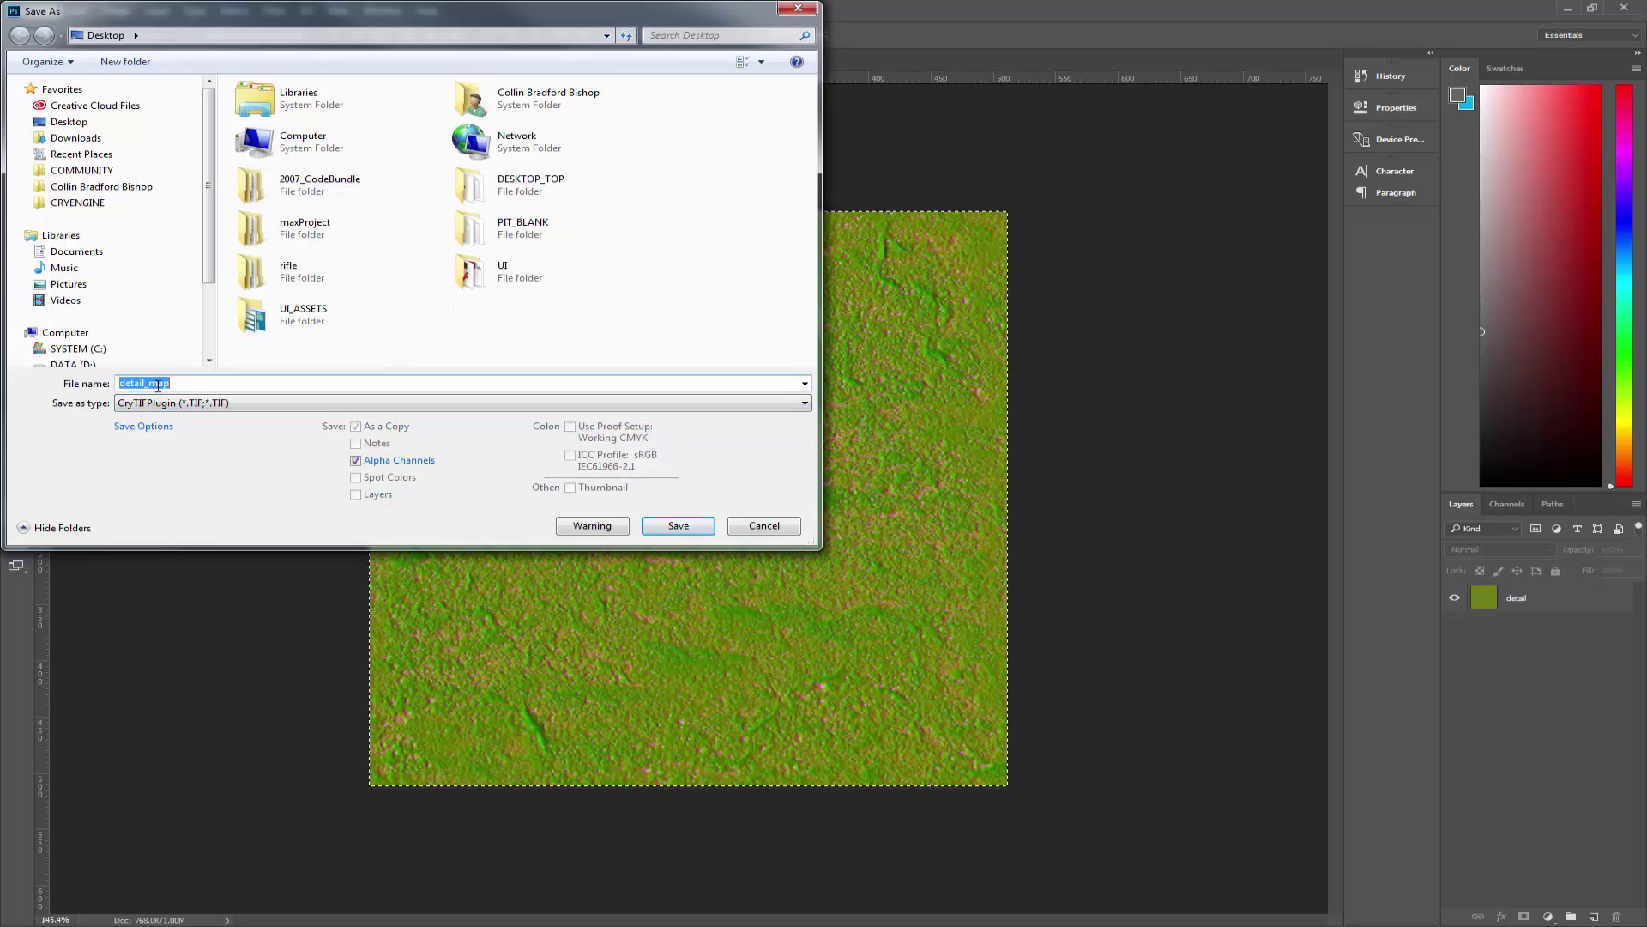
pyautogui.write('concrete')
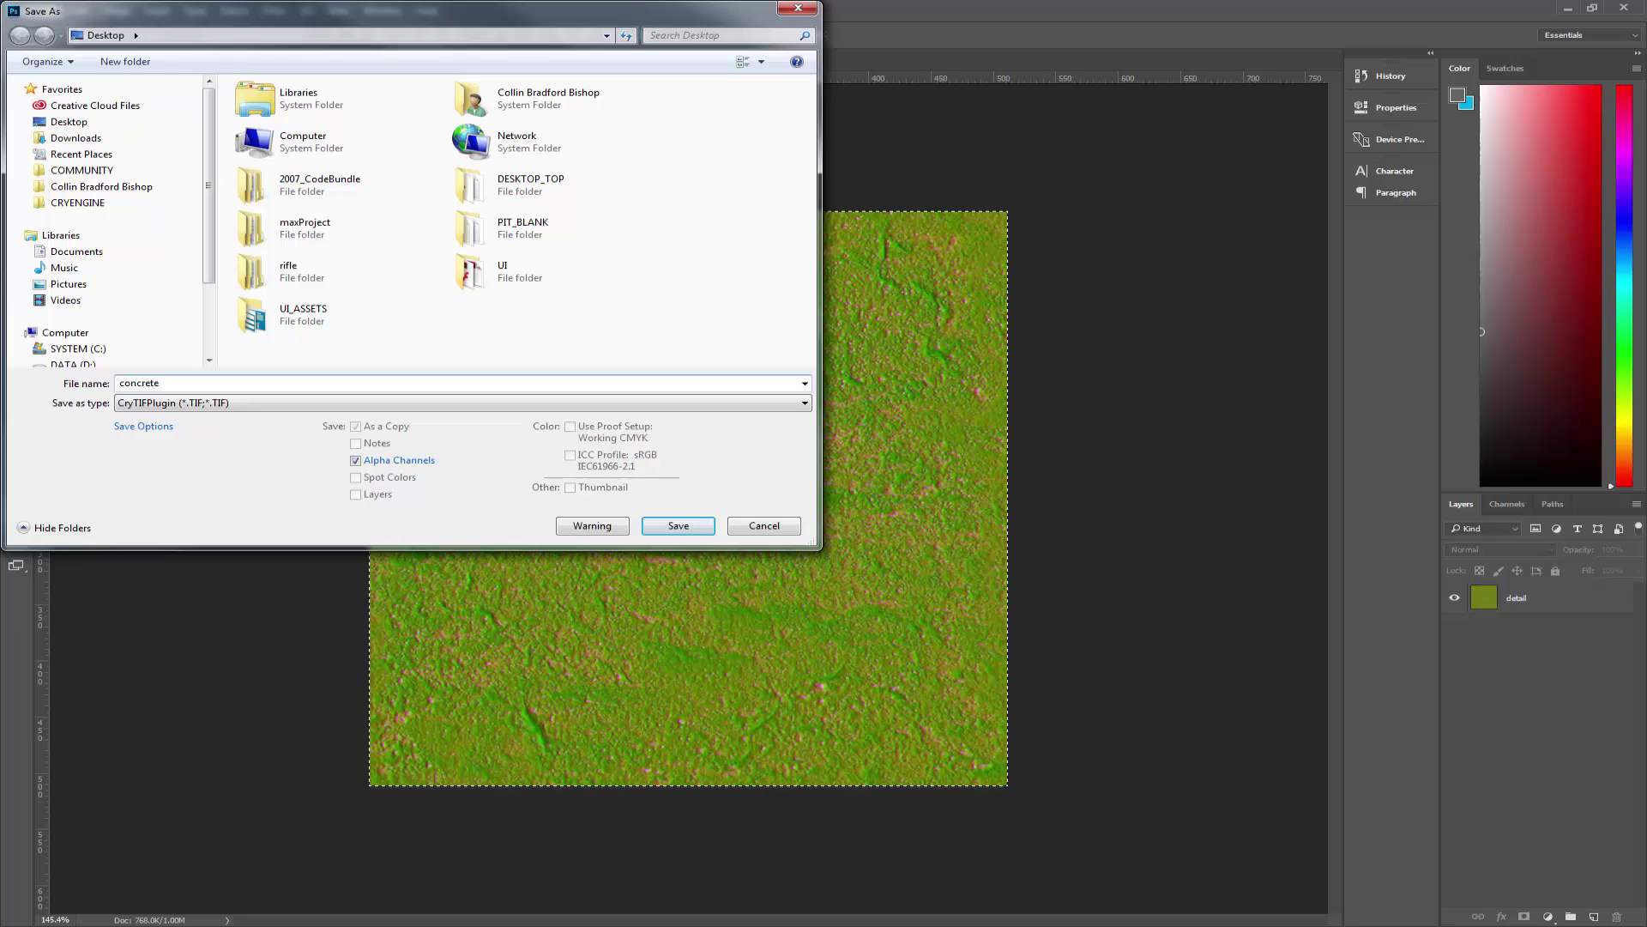
pyautogui.write('_detail')
pyautogui.click(693, 528)
pyautogui.click(997, 573)
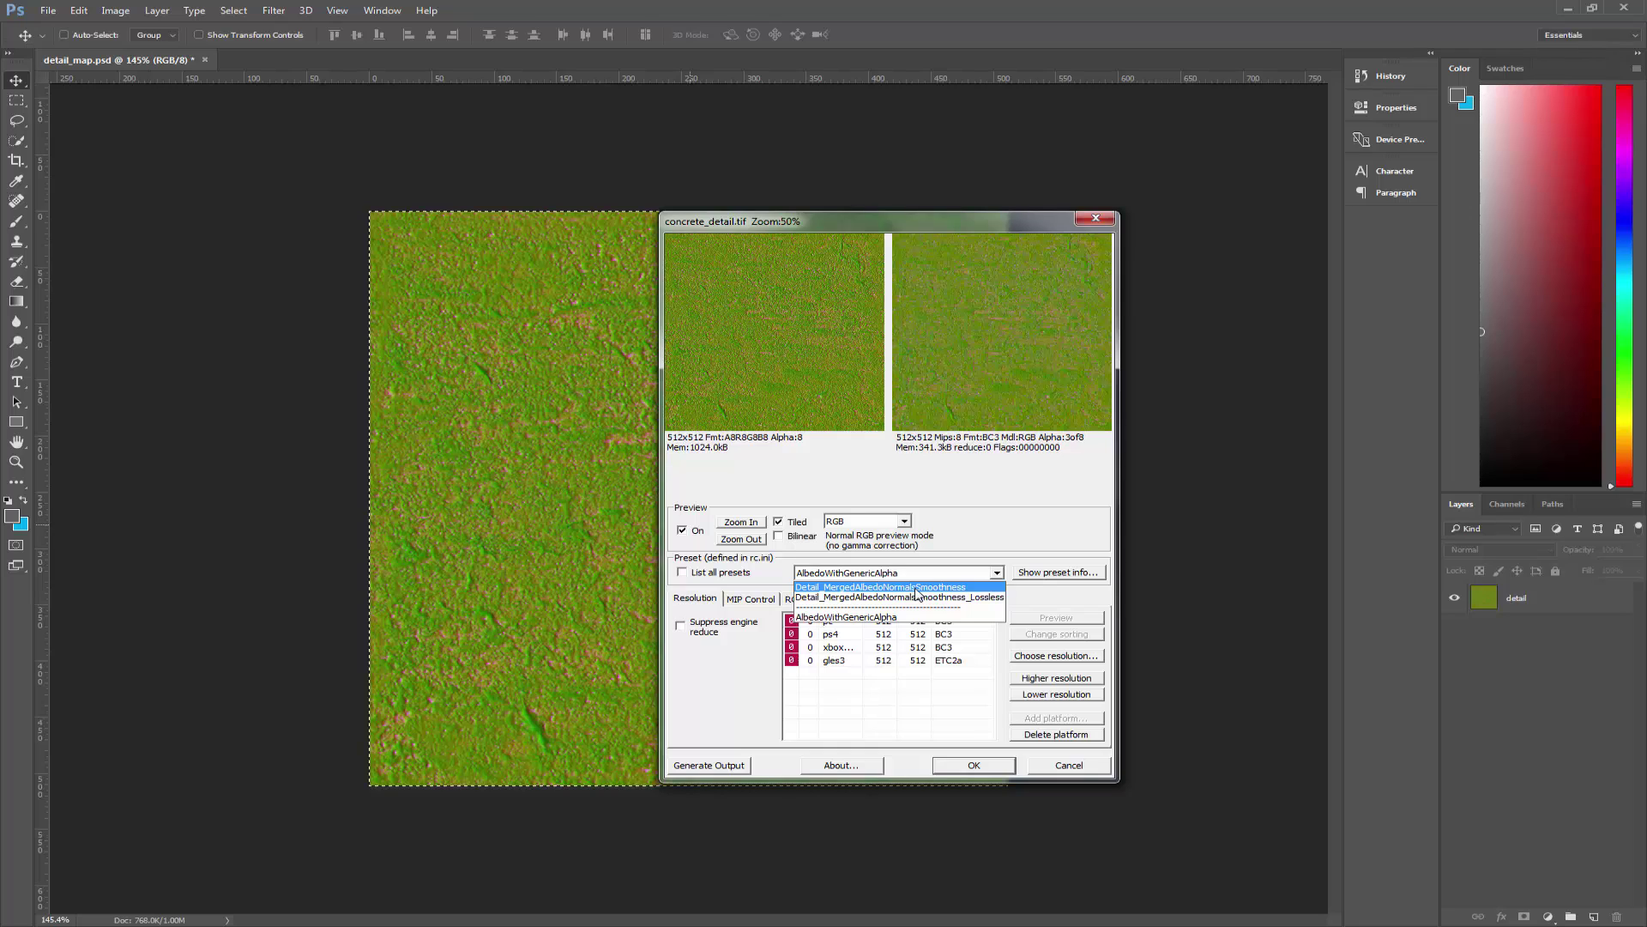
# Apply the Detail_MergedAlbedoNormalsSmoothness preset, generate the output, and confirm the export
pyautogui.click(914, 588)
pyautogui.click(707, 766)
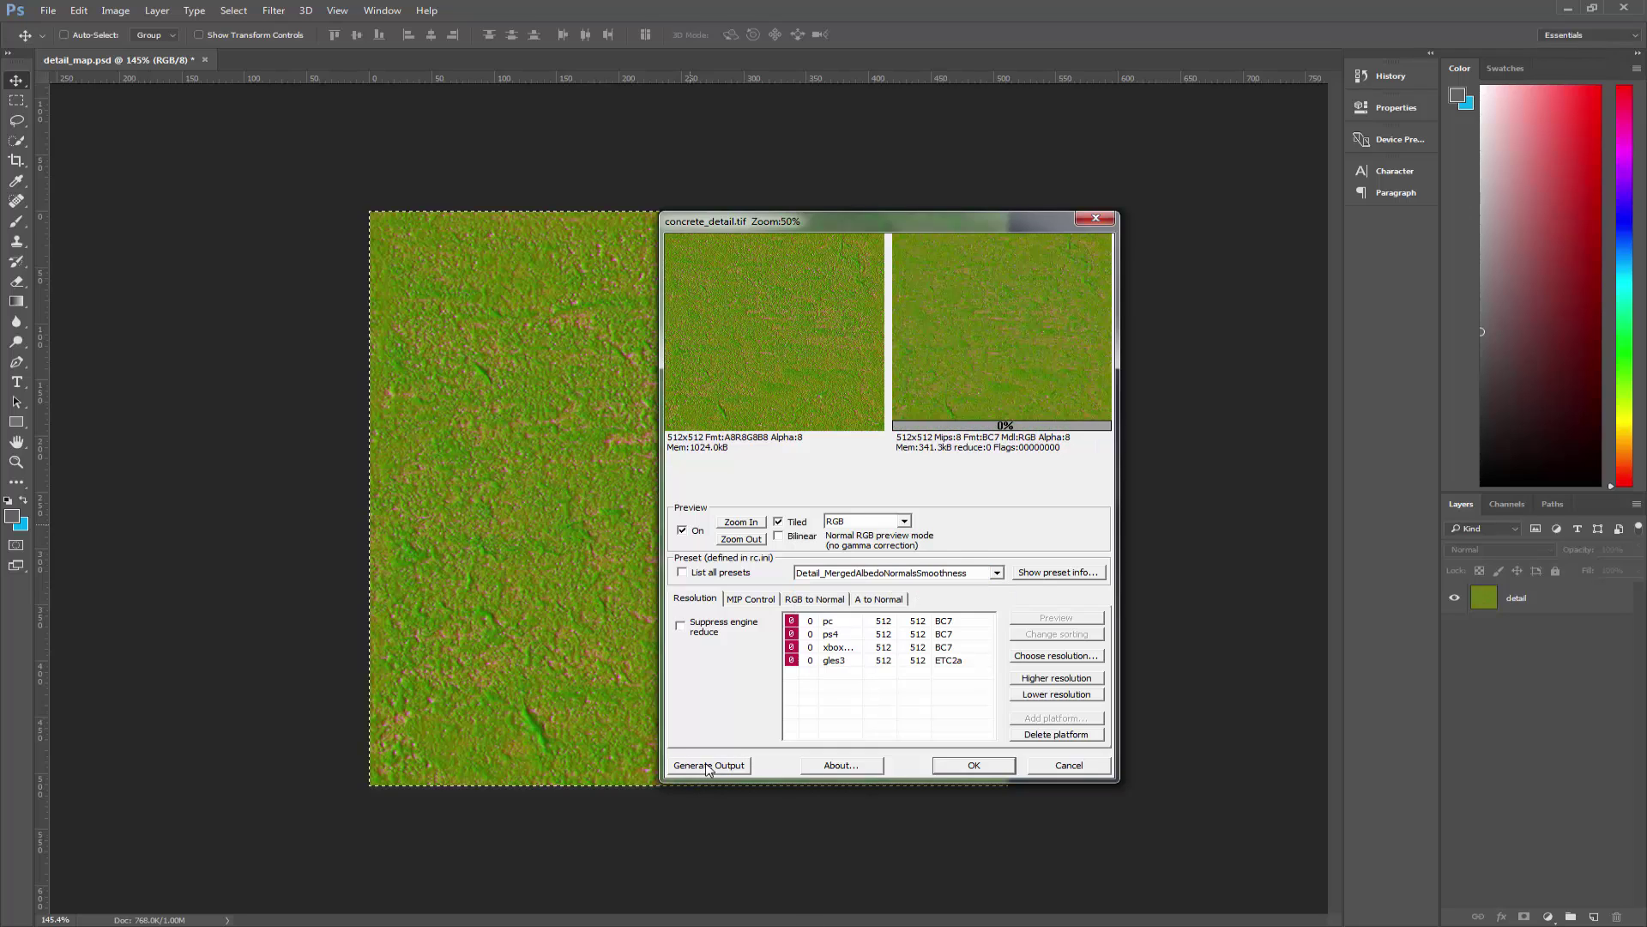
pyautogui.click(974, 765)
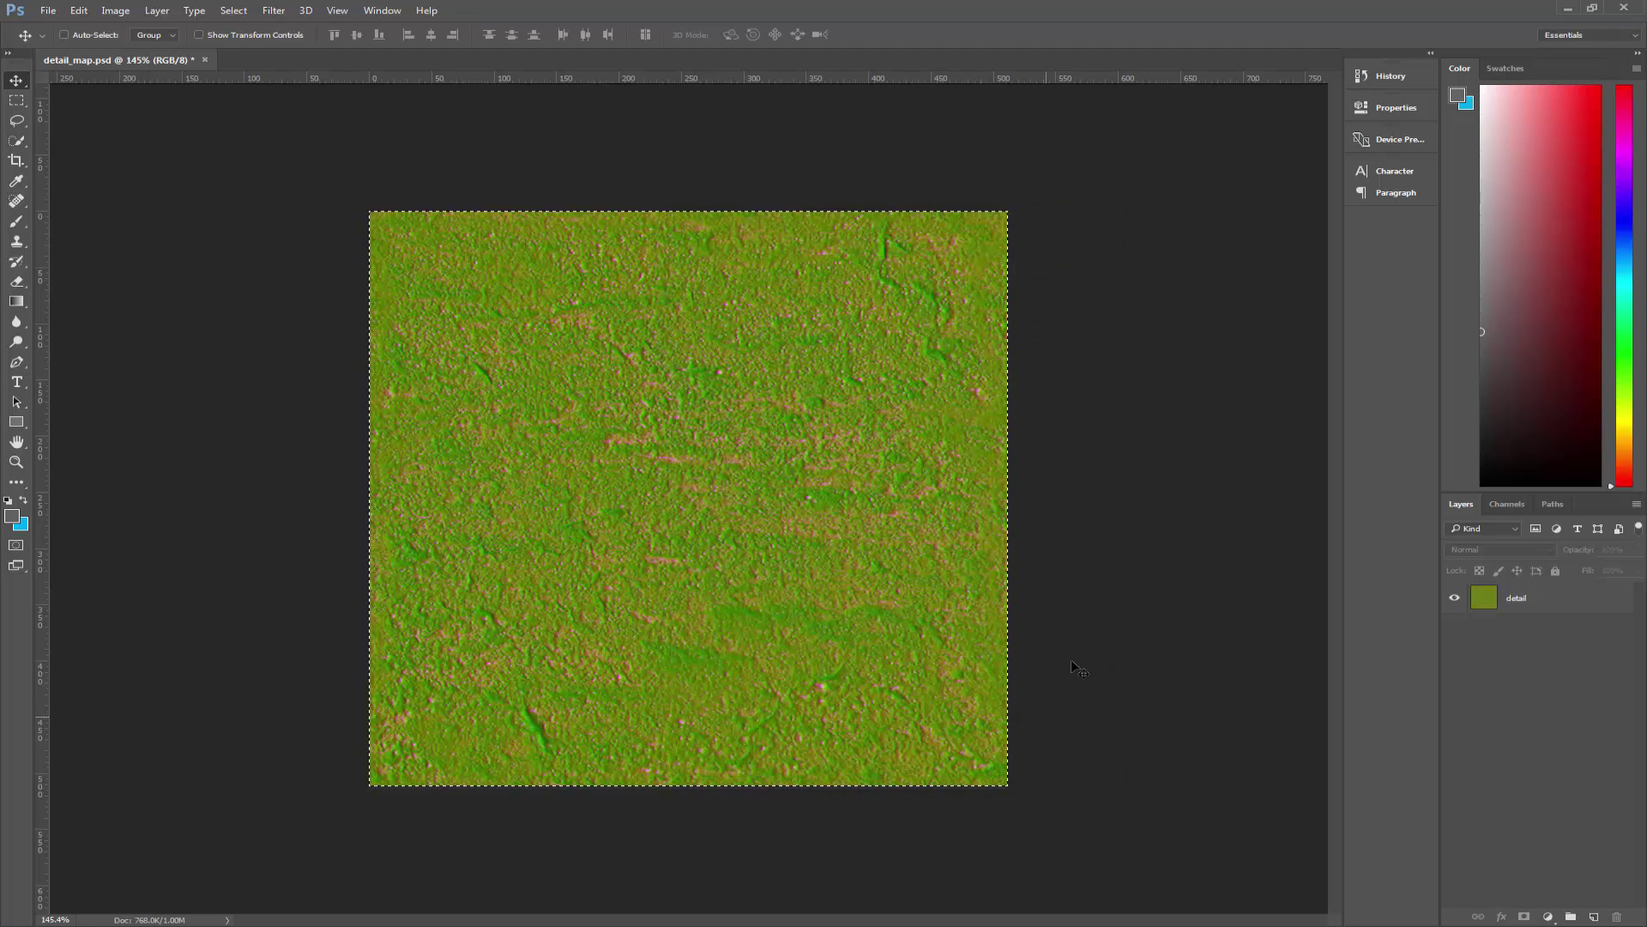
# Remove the full-canvas selection with Ctrl+D
pyautogui.hotkey('ctrl', 'd')
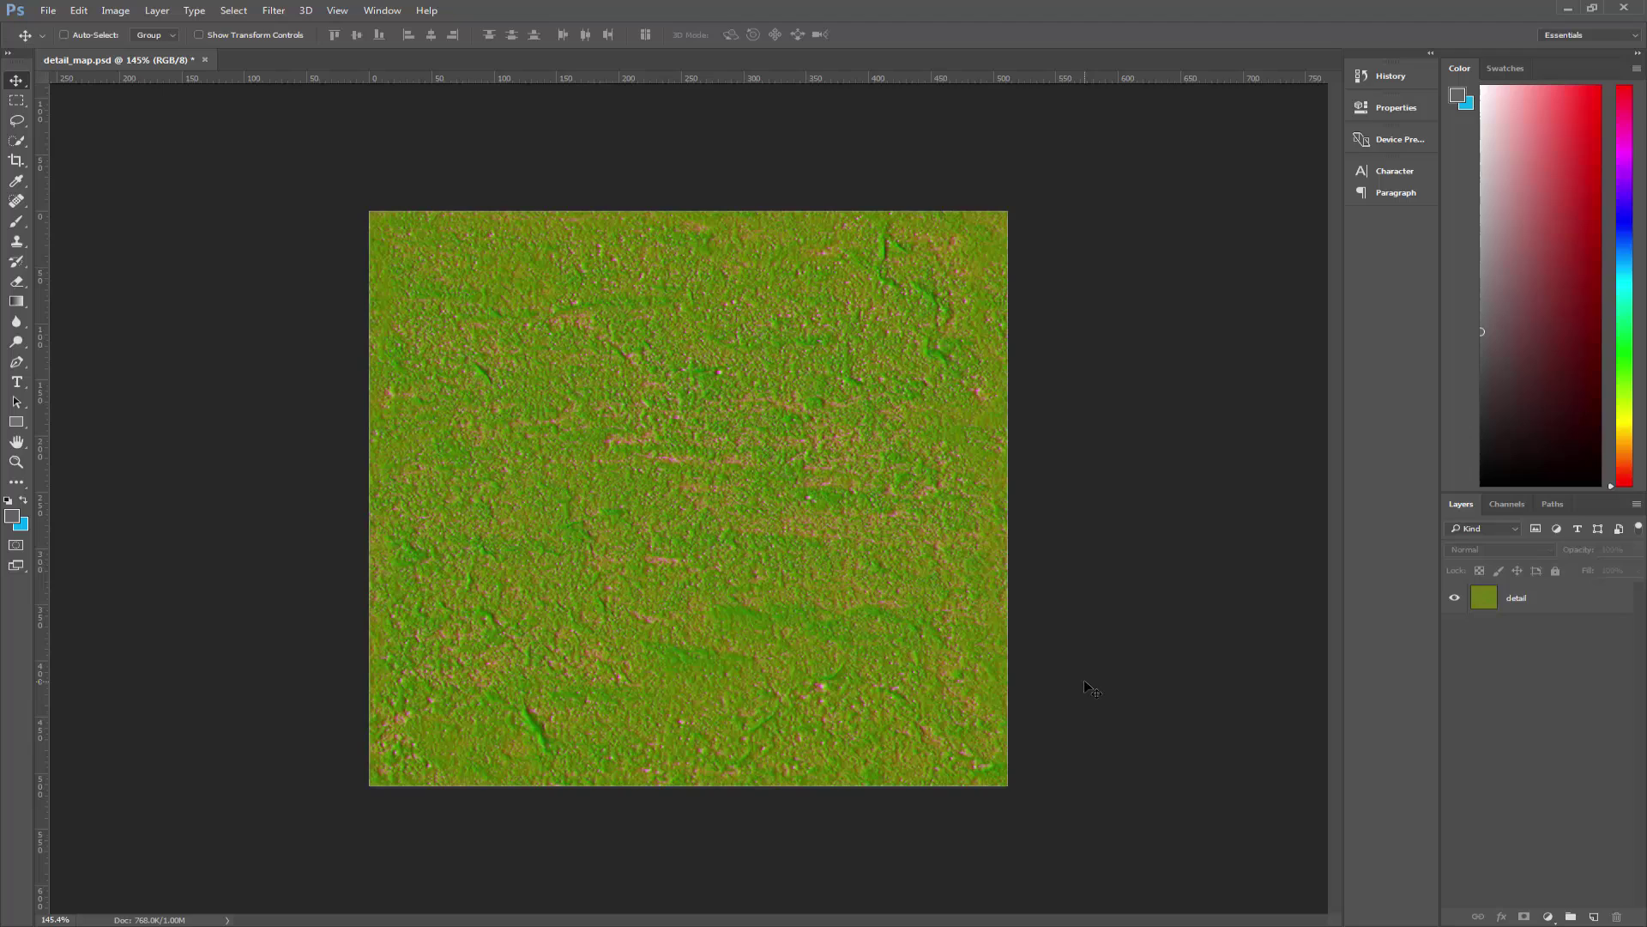